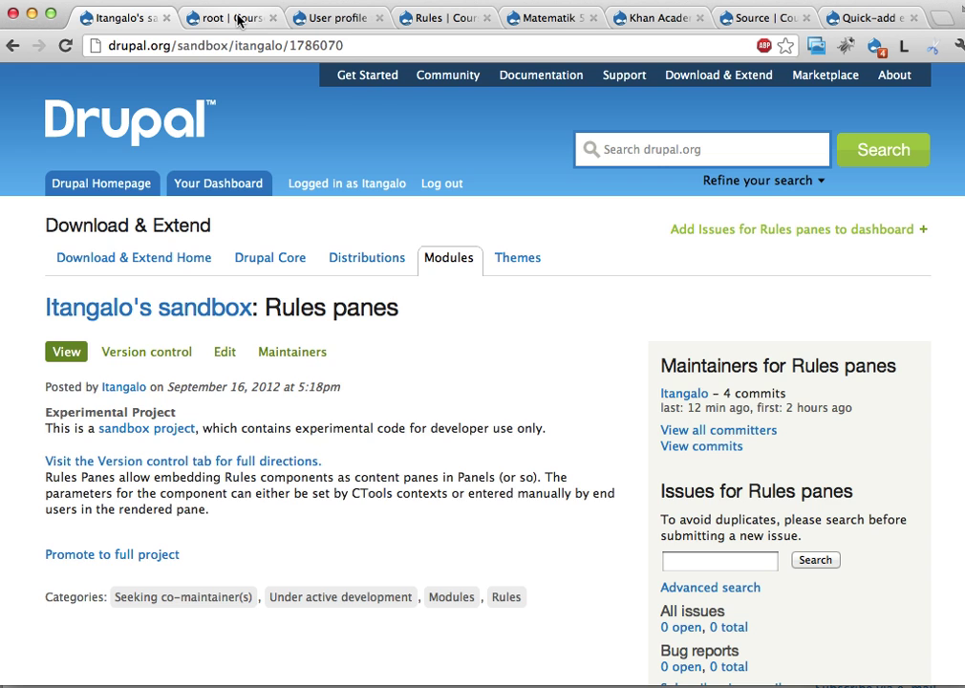
Review the Points field on the root user's profile page and the content settings of its user profile panel
{"action": "left_click", "coordinate": [239, 18]}
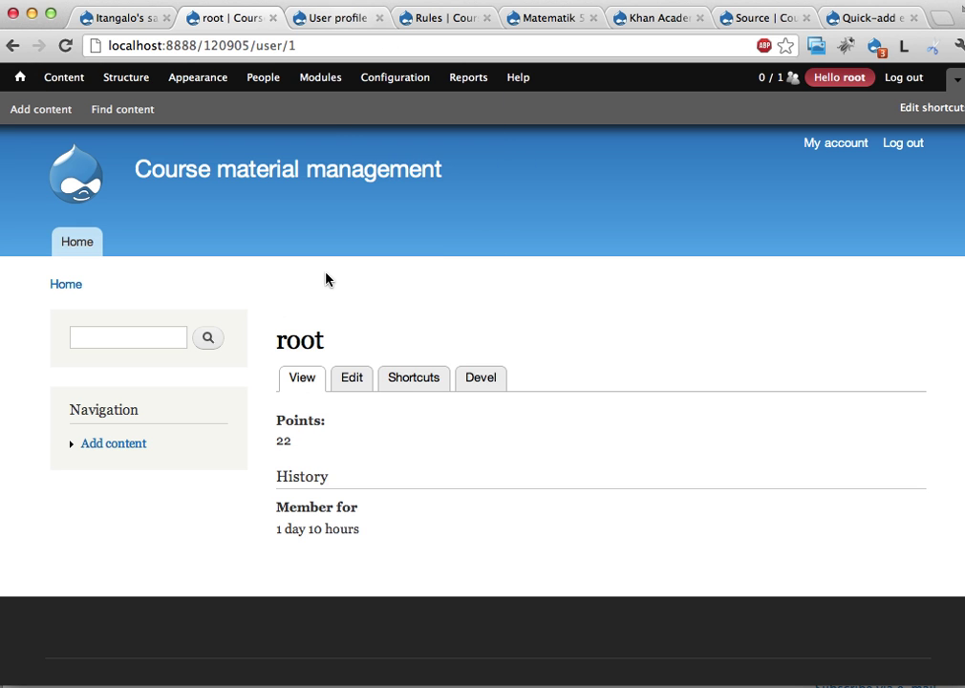
{"action": "left_click_drag", "start_coordinate": [278, 420], "coordinate": [295, 439]}
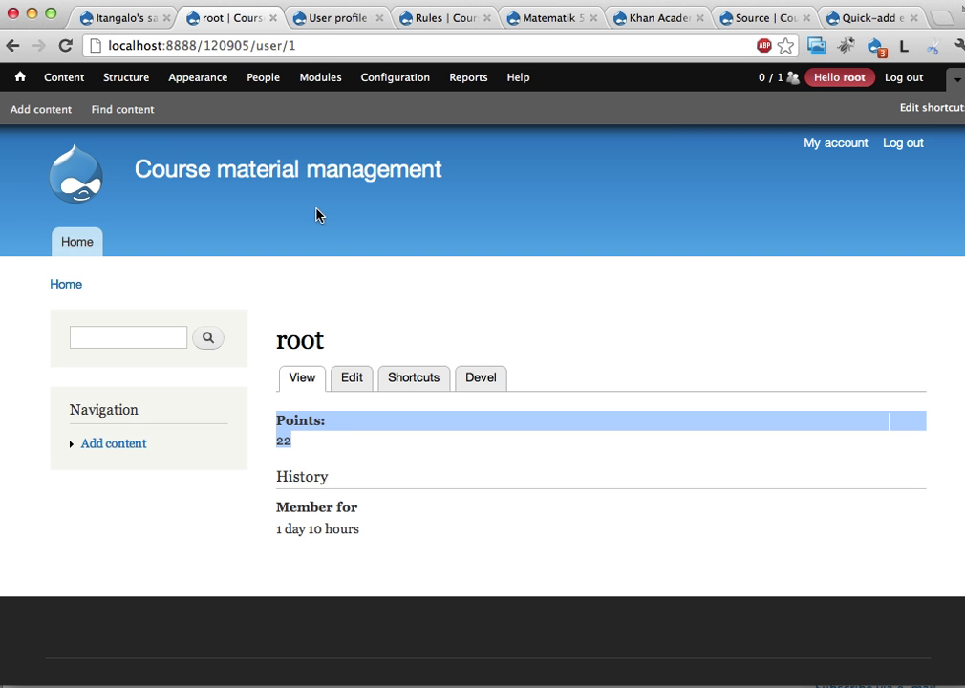
{"action": "left_click", "coordinate": [328, 18]}
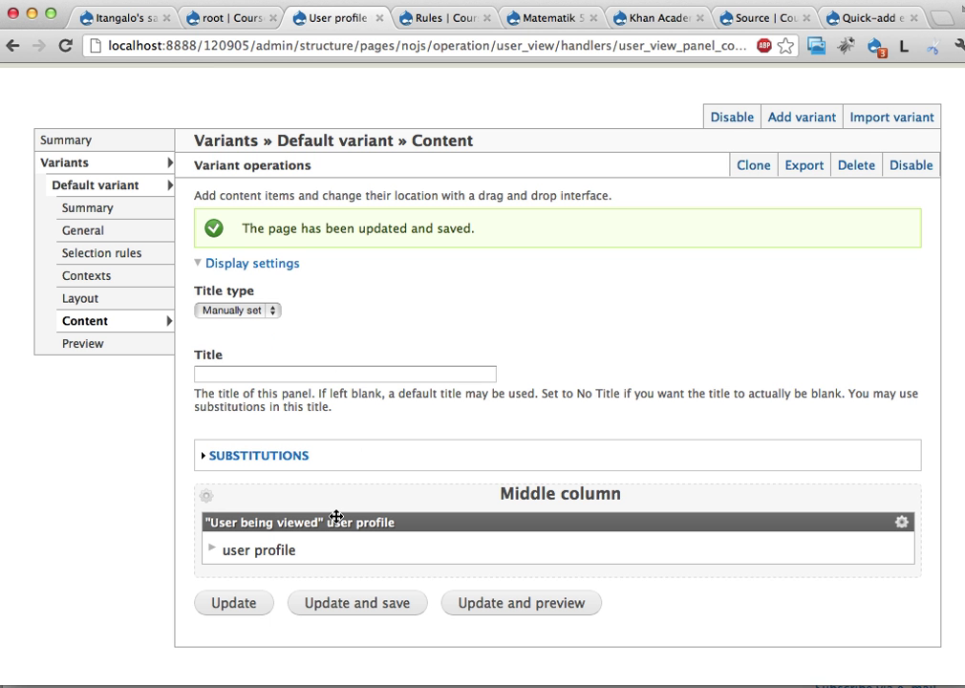
{"action": "key", "text": "ctrl+shift+Tab"}
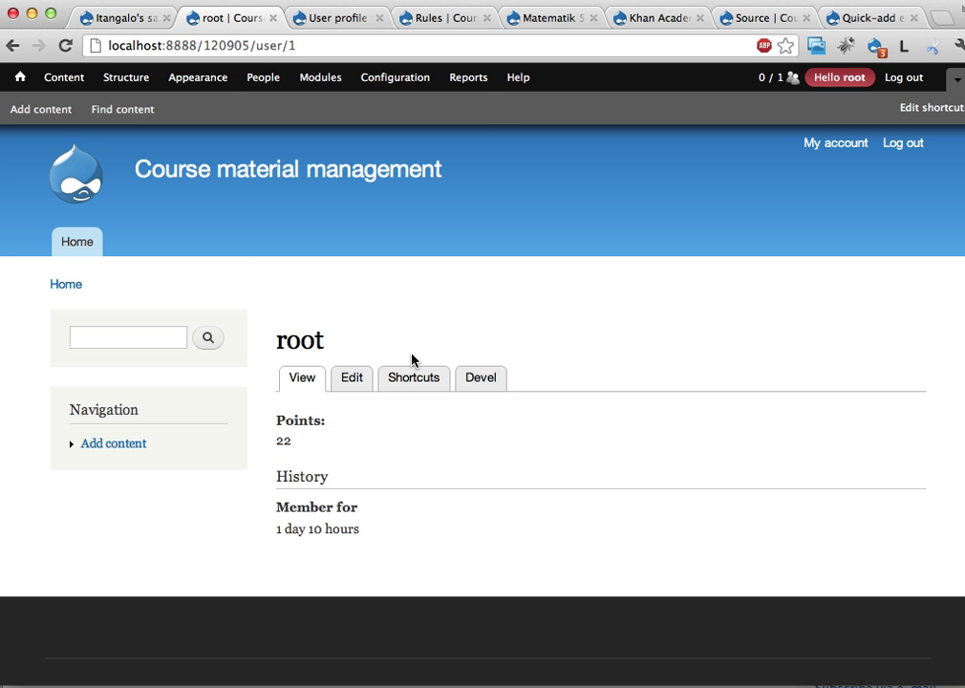
Create a new Rules component of type Action set and name it "Add some points"
{"action": "left_click", "coordinate": [435, 19]}
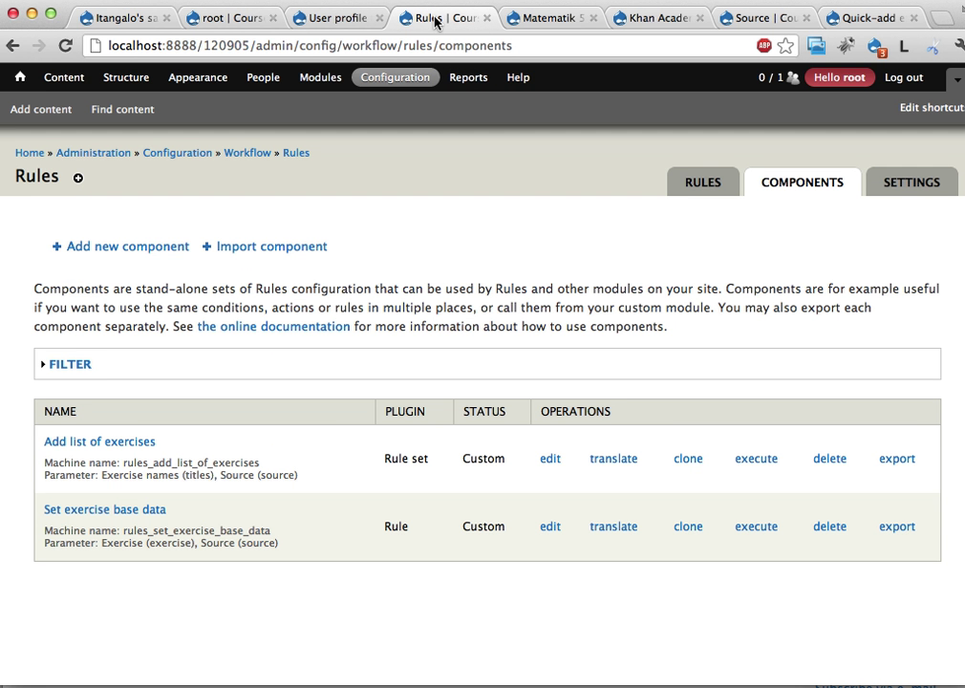
{"action": "left_click", "coordinate": [149, 252]}
{"action": "left_click", "coordinate": [146, 277]}
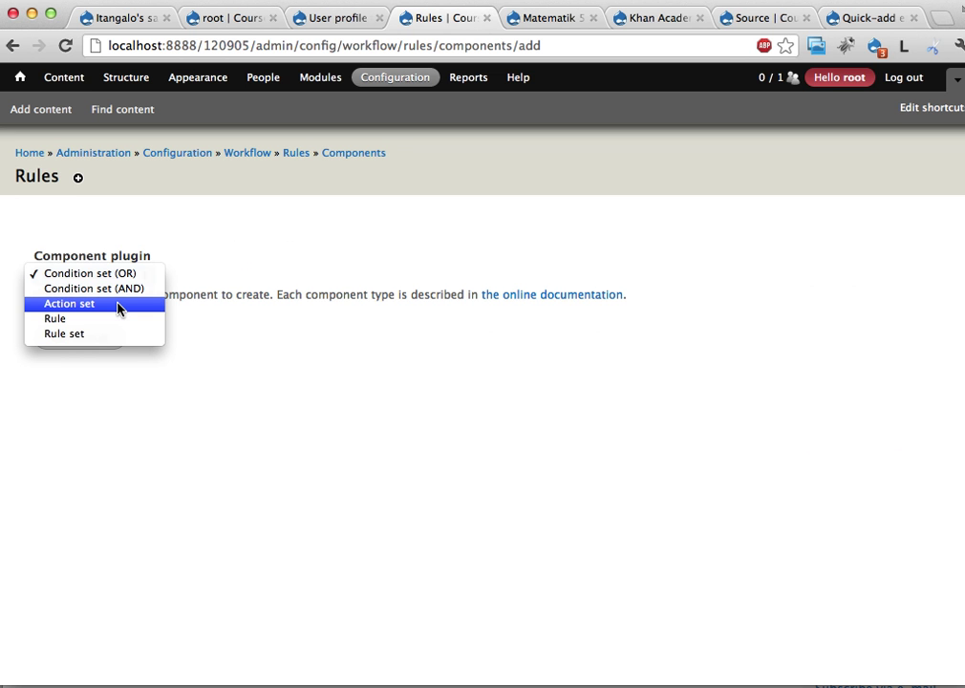
{"action": "left_click", "coordinate": [119, 304]}
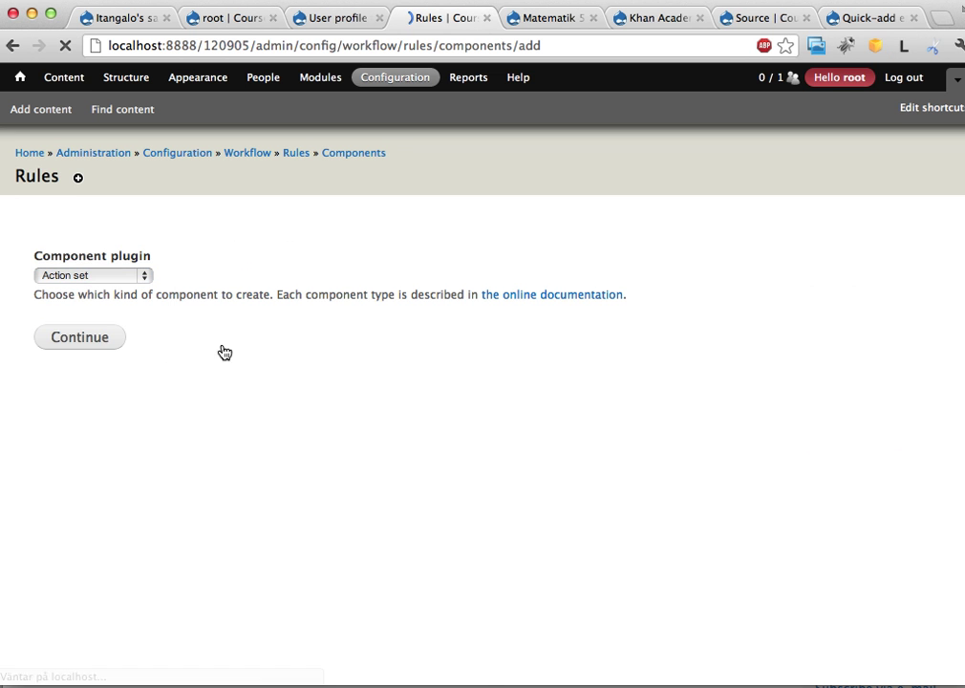
{"action": "left_click", "coordinate": [97, 341]}
{"action": "left_click", "coordinate": [252, 364]}
{"action": "type", "text": "Add "}
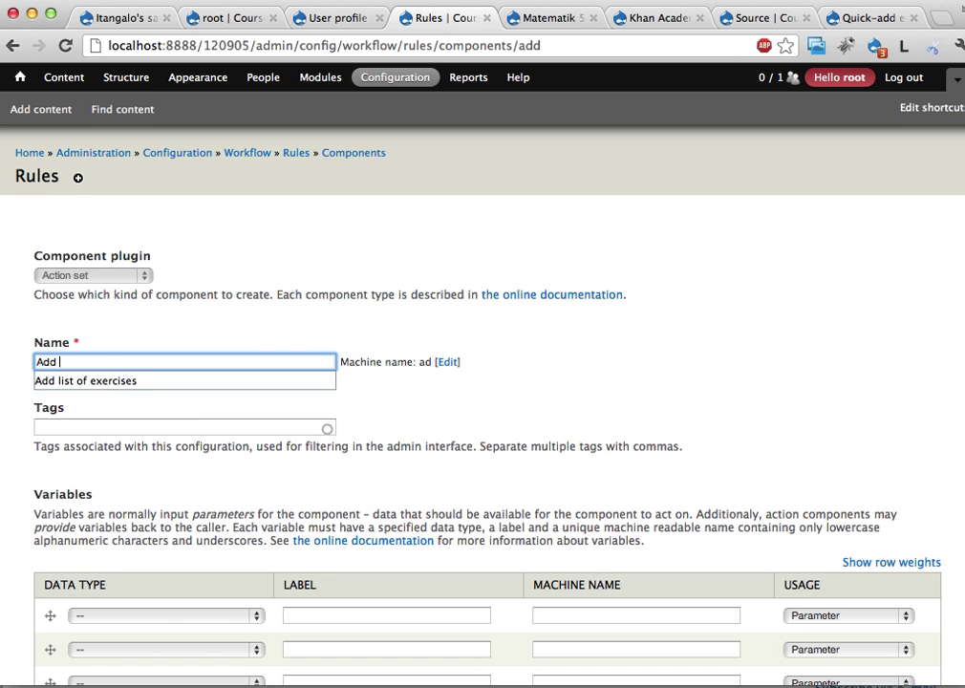
{"action": "type", "text": "some points"}
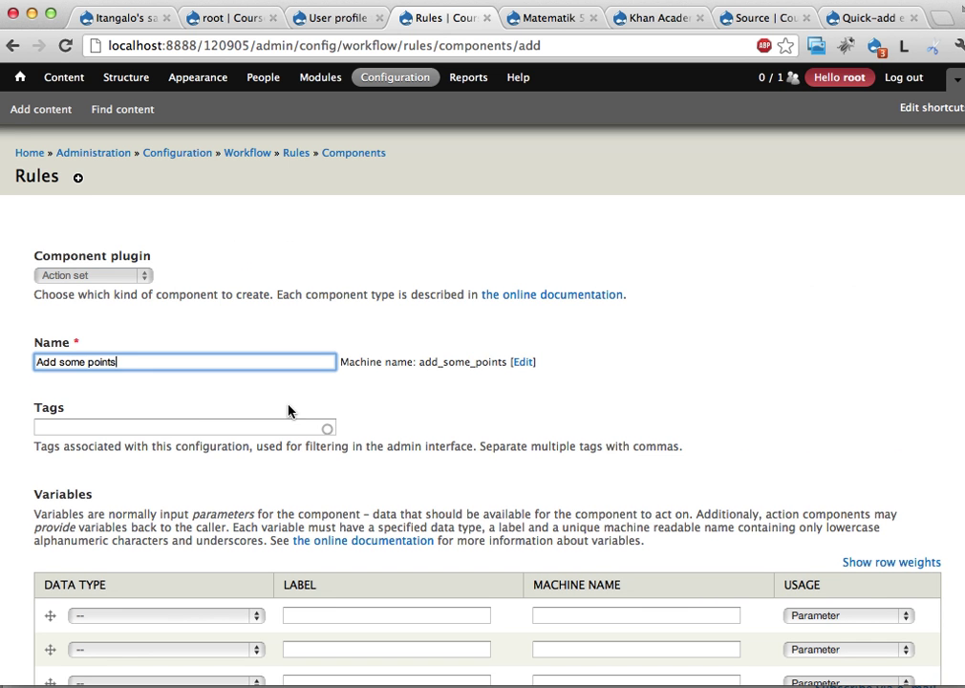
Add a User parameter labelled "Account" with machine name "account" to the component and continue to its action list
{"action": "scroll", "coordinate": [266, 444], "scroll_direction": "down", "scroll_amount": 3}
{"action": "left_click", "coordinate": [238, 457]}
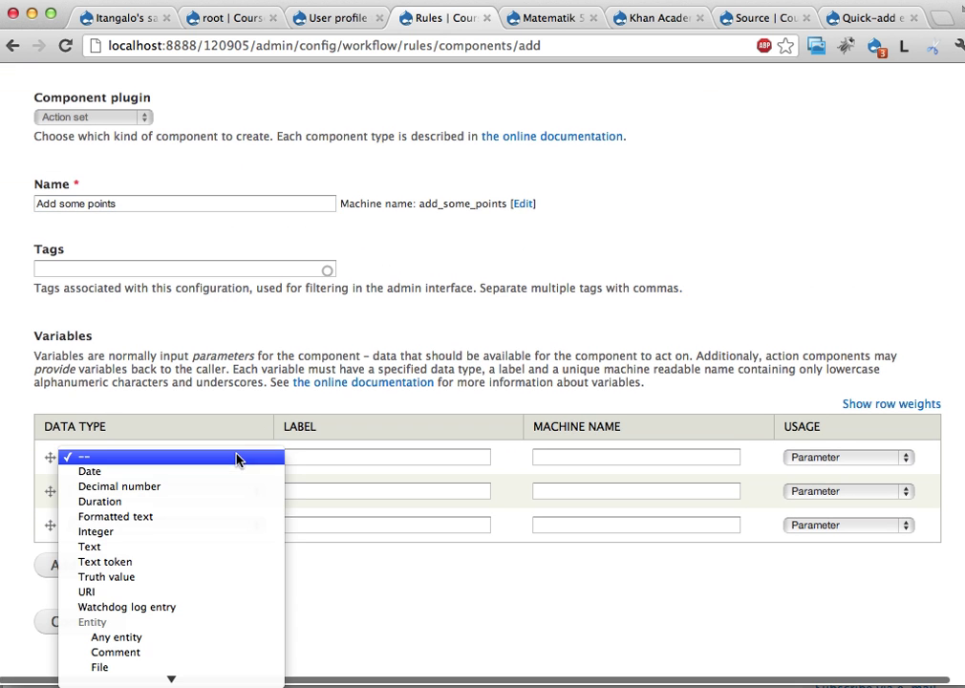
{"action": "scroll", "coordinate": [195, 565], "scroll_direction": "down", "scroll_amount": 5}
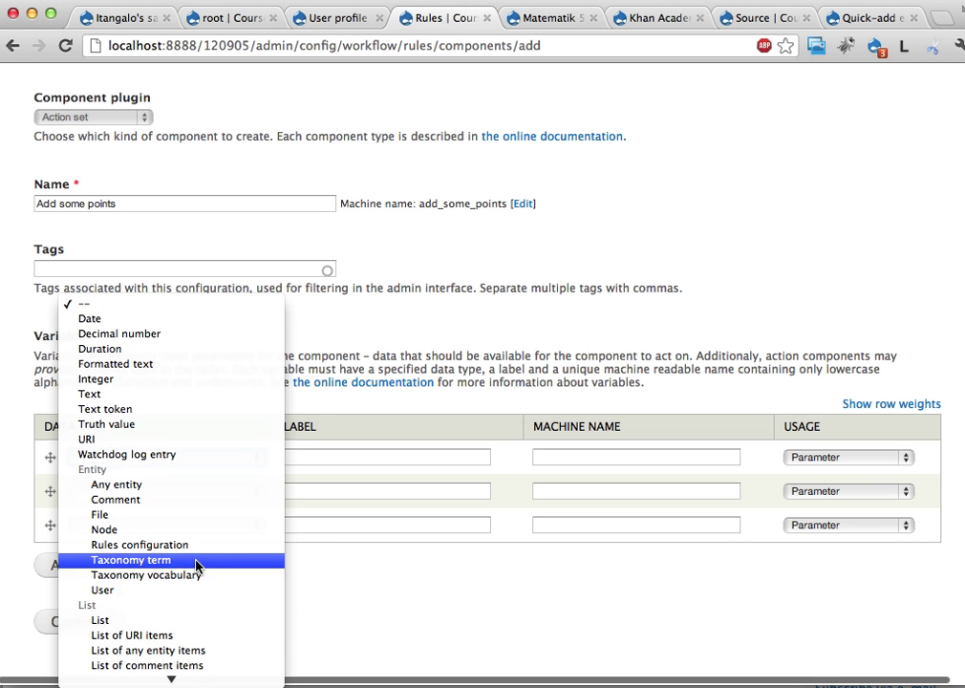
{"action": "left_click", "coordinate": [183, 592]}
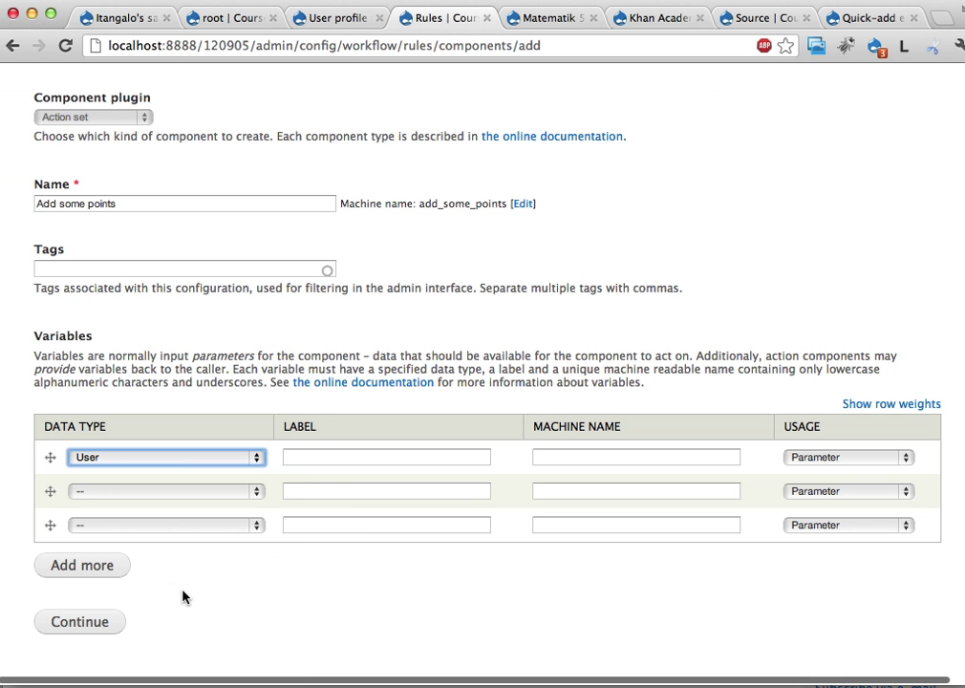
{"action": "left_click", "coordinate": [319, 456]}
{"action": "type", "text": "Account"}
{"action": "key", "text": "Tab"}
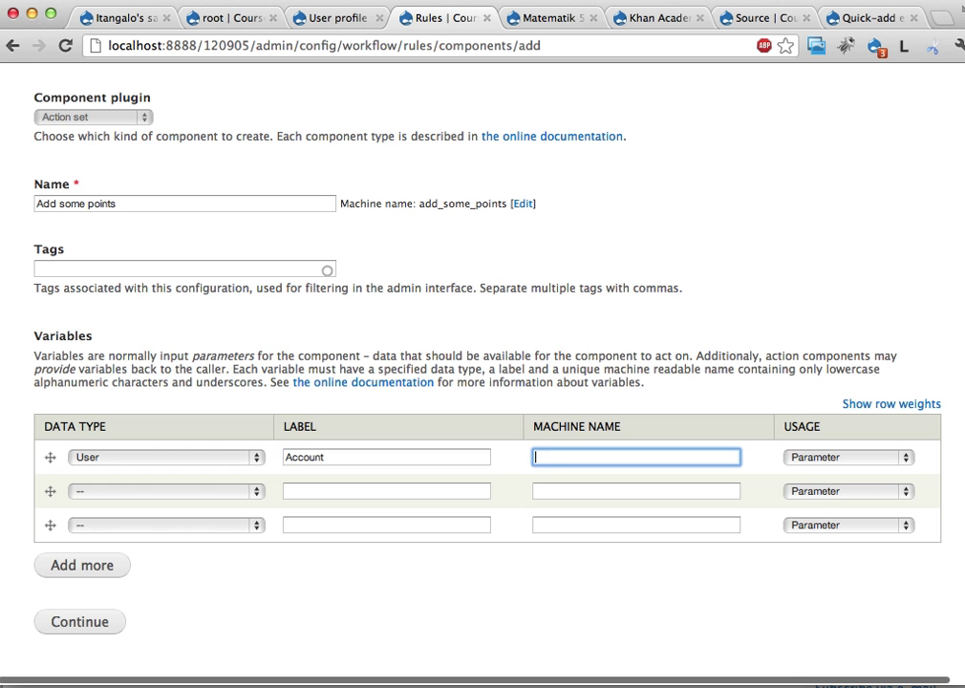
{"action": "type", "text": "account"}
{"action": "left_click", "coordinate": [91, 623]}
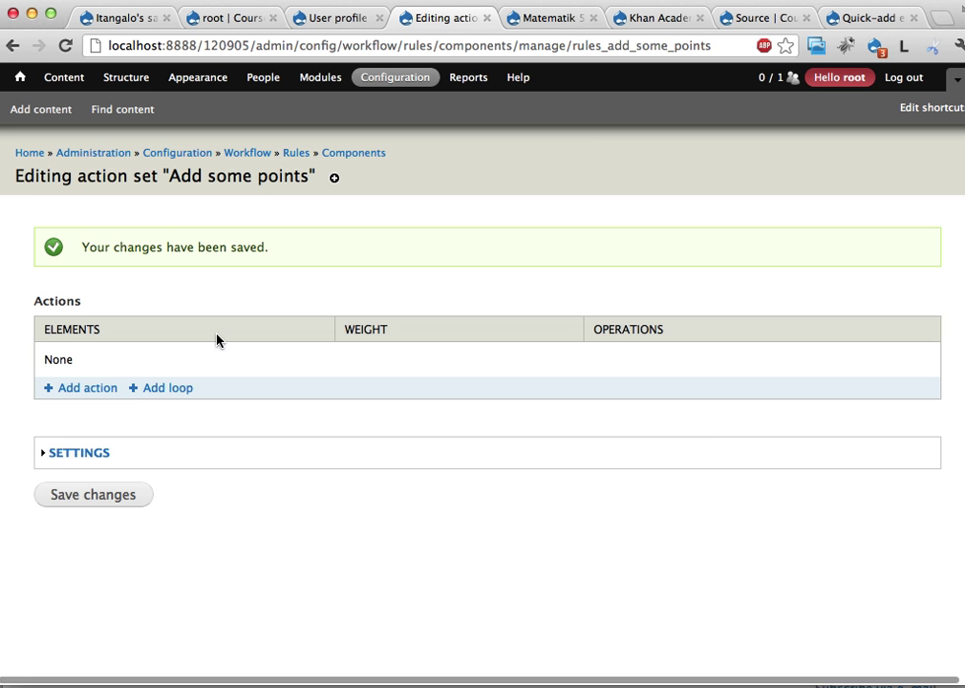
In the action set's settings, add an Integer parameter labelled "Points to add" with machine name "points" and save the changes
{"action": "left_click", "coordinate": [108, 386]}
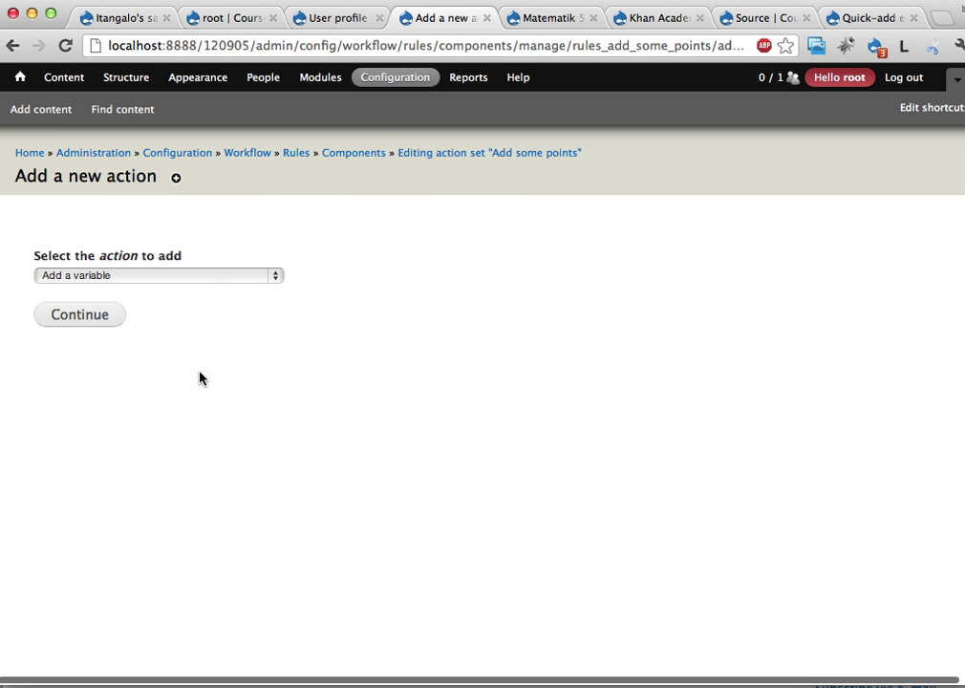
{"action": "key", "text": "super+bracketleft"}
{"action": "left_click", "coordinate": [102, 457]}
{"action": "left_click", "coordinate": [141, 405]}
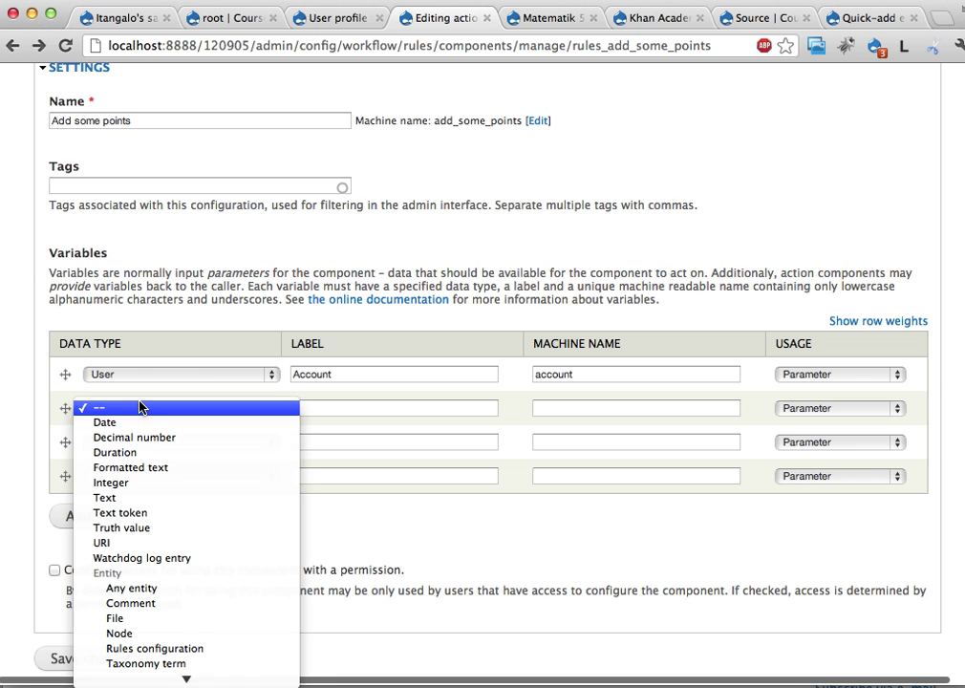
{"action": "left_click", "coordinate": [156, 482]}
{"action": "left_click", "coordinate": [338, 407]}
{"action": "type", "text": "Points "}
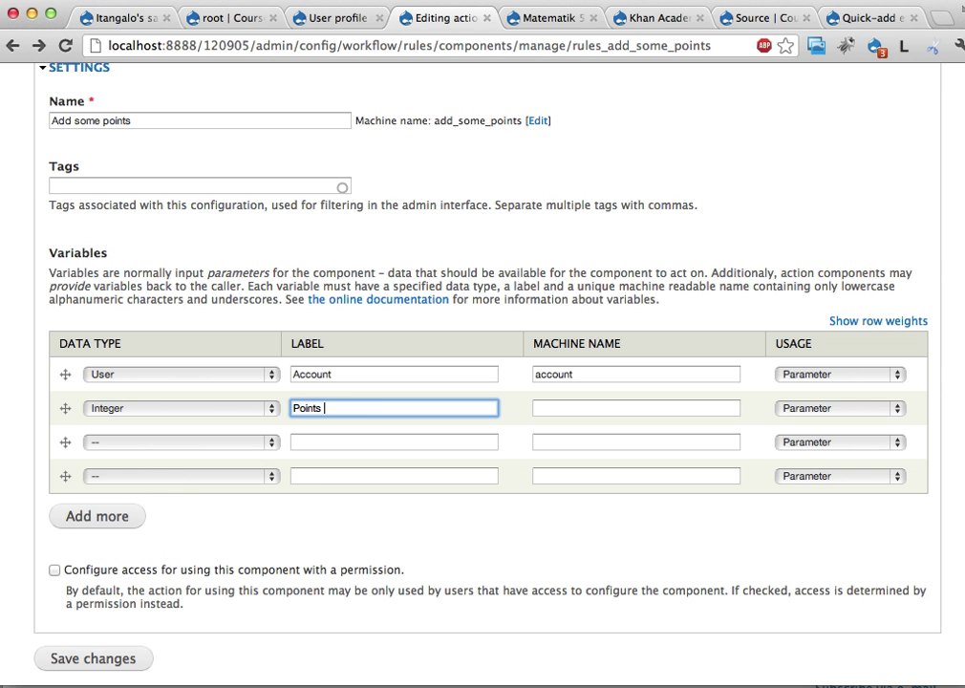
{"action": "type", "text": "to add"}
{"action": "left_click", "coordinate": [635, 408]}
{"action": "type", "text": "points"}
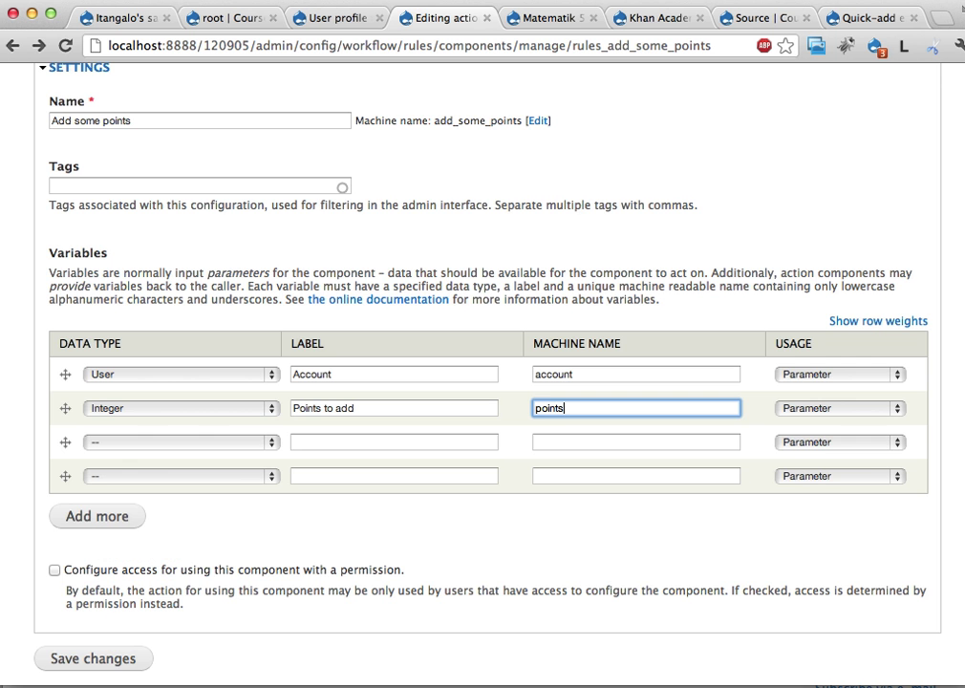
{"action": "left_click", "coordinate": [114, 658]}
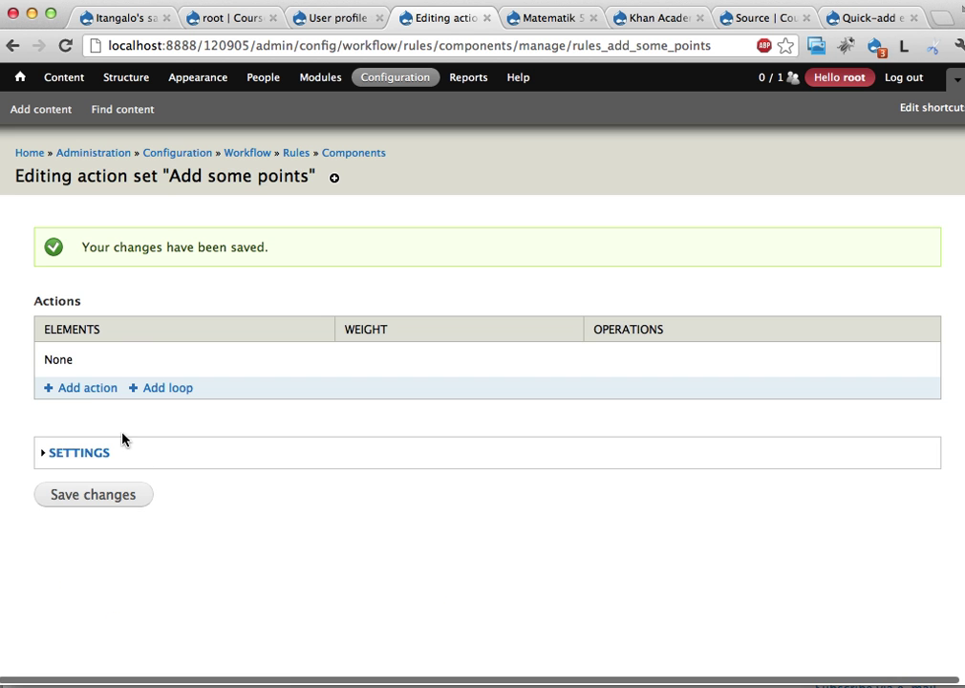
Add a "Calculate a value" action to the set with account:field-points as its first input value
{"action": "left_click", "coordinate": [86, 389]}
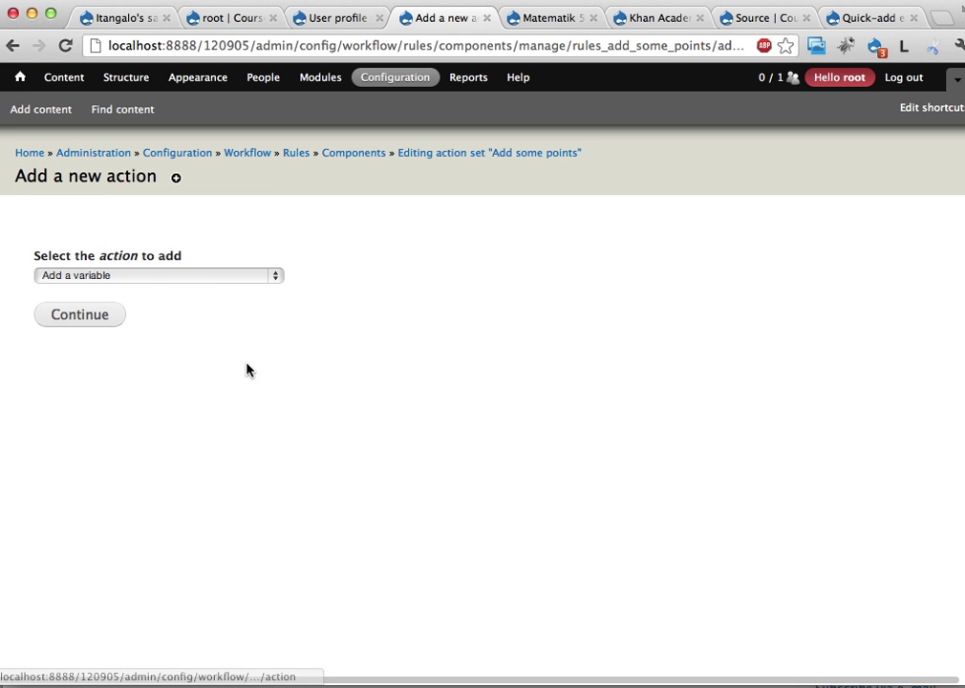
{"action": "left_click", "coordinate": [194, 276]}
{"action": "left_click", "coordinate": [180, 305]}
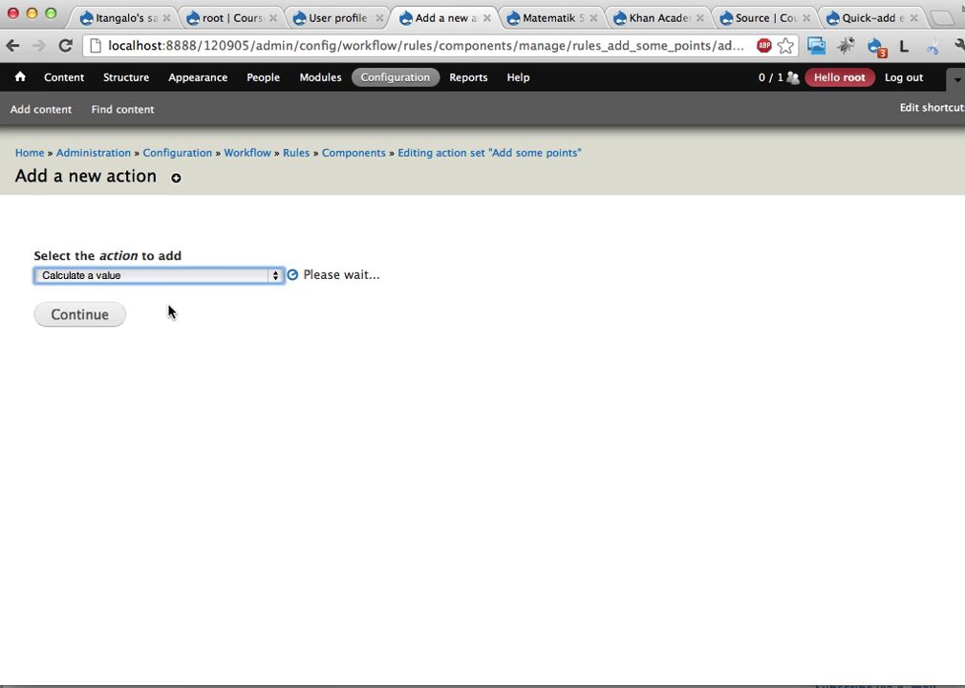
{"action": "left_click", "coordinate": [95, 329]}
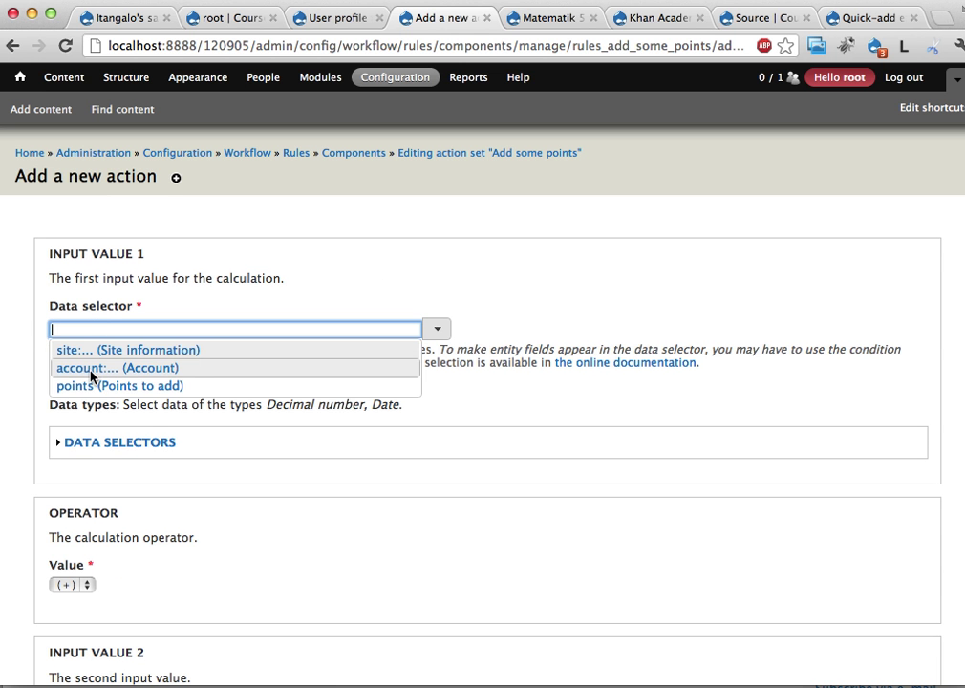
{"action": "left_click", "coordinate": [92, 372]}
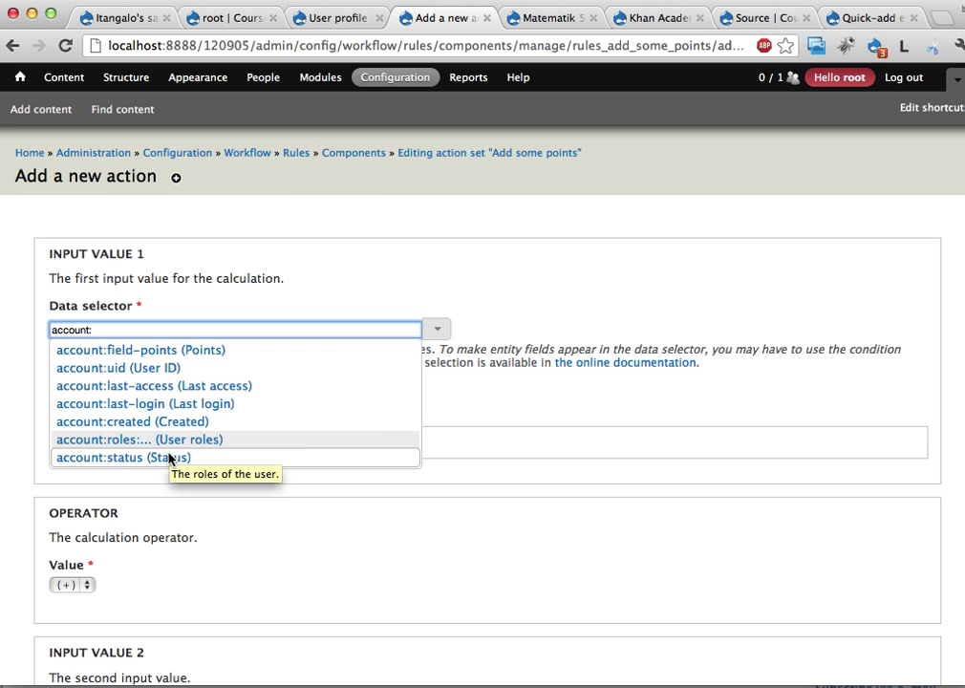
{"action": "left_click", "coordinate": [172, 350]}
Switch the calculation's second input value to data selection and set it to points
{"action": "scroll", "coordinate": [120, 448], "scroll_direction": "down", "scroll_amount": 3}
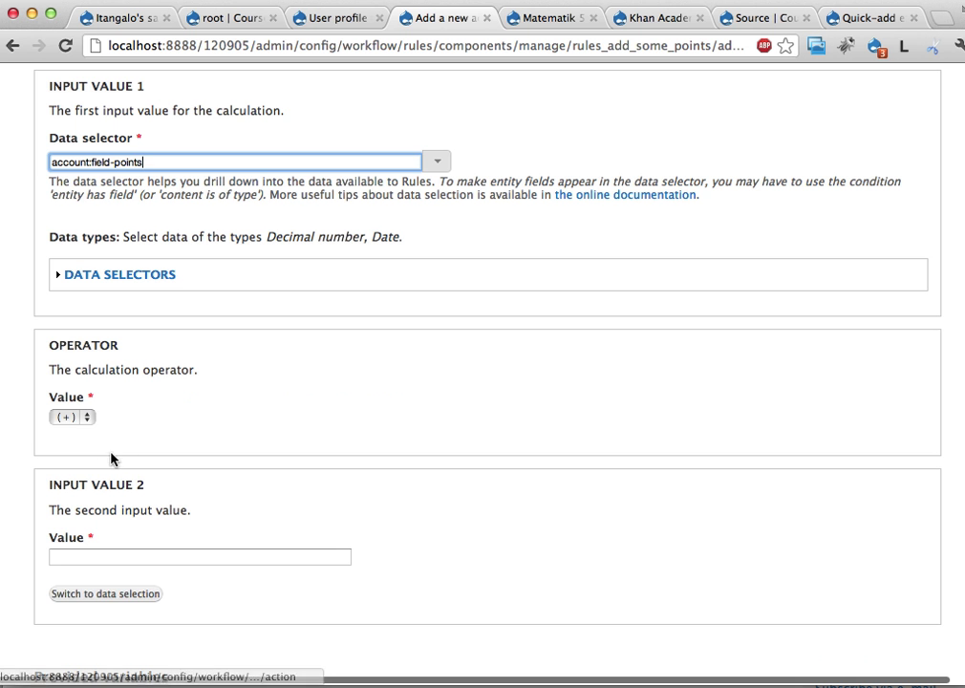
{"action": "left_click", "coordinate": [80, 590]}
{"action": "left_click", "coordinate": [117, 562]}
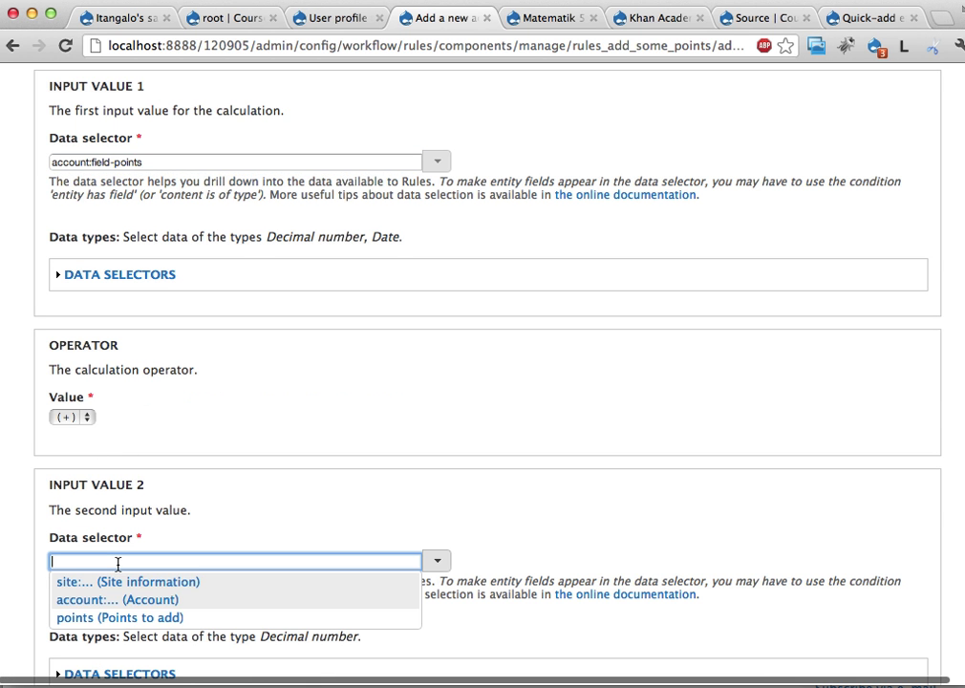
{"action": "left_click", "coordinate": [105, 615]}
Label the calculation result "New points" with variable name "points_new" and save the action
{"action": "scroll", "coordinate": [105, 622], "scroll_direction": "down", "scroll_amount": 3}
{"action": "scroll", "coordinate": [105, 622], "scroll_direction": "down", "scroll_amount": 5}
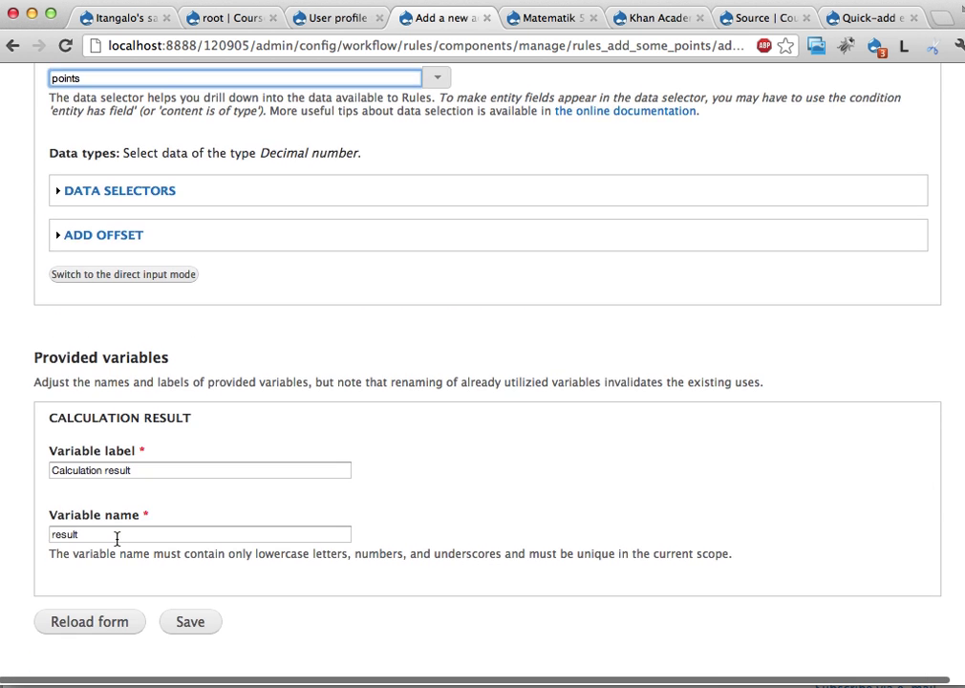
{"action": "left_click", "coordinate": [151, 468]}
{"action": "key", "text": "shift+alt+Left"}
{"action": "key", "text": "shift+alt+Left"}
{"action": "type", "text": "New "}
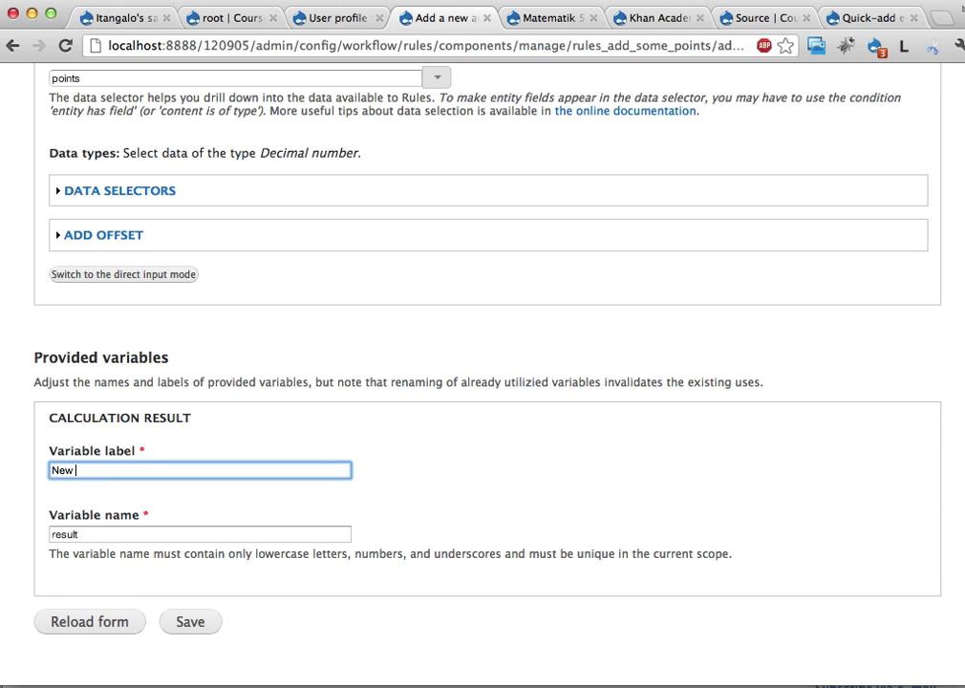
{"action": "type", "text": "points"}
{"action": "key", "text": "Tab"}
{"action": "type", "text": "points_new"}
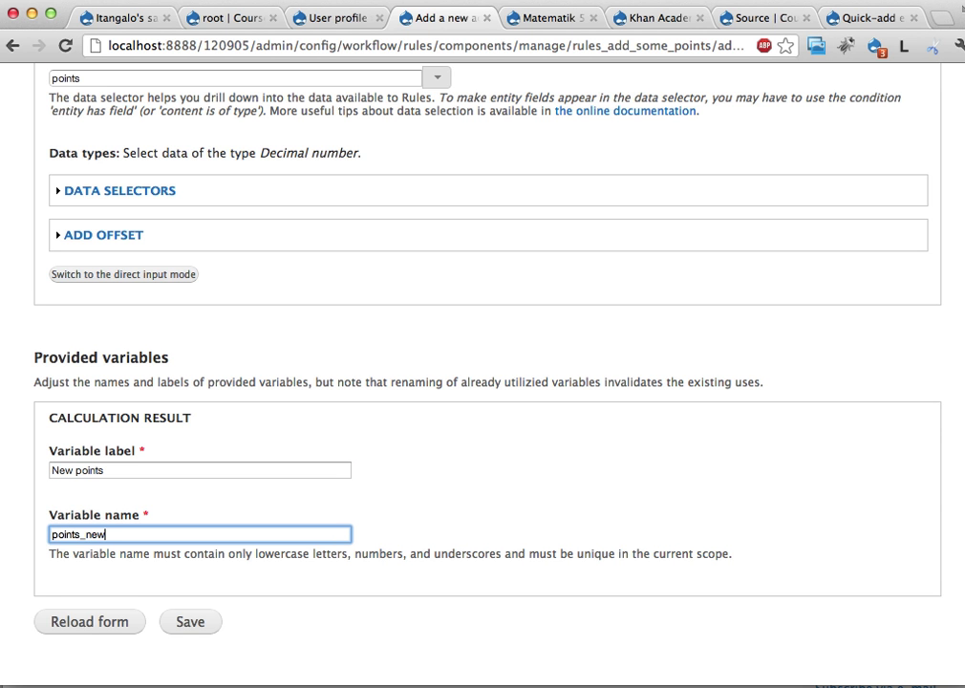
{"action": "left_click", "coordinate": [200, 626]}
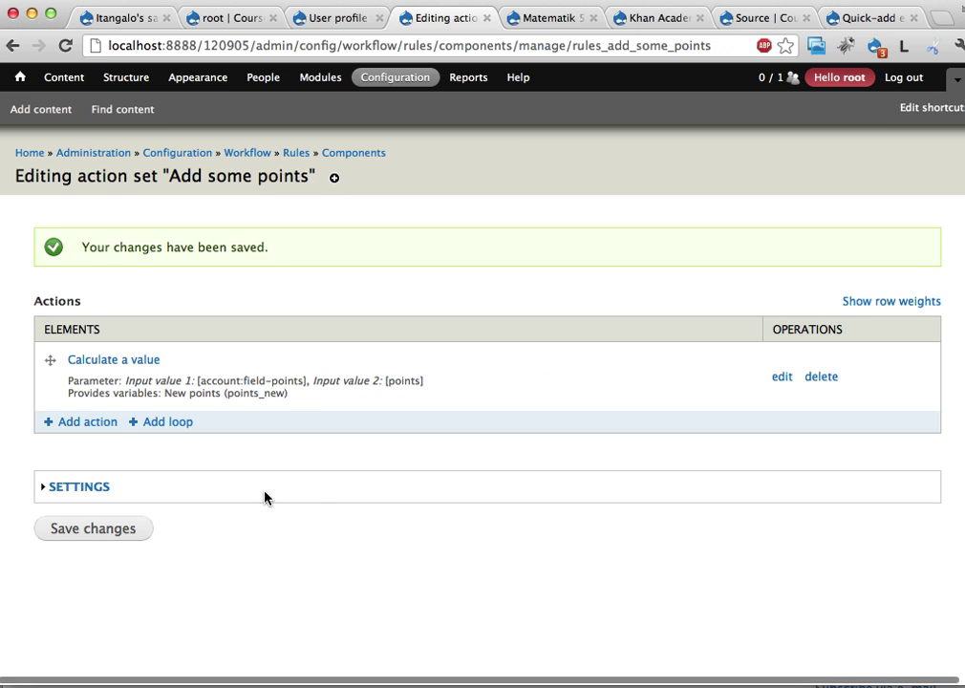
Add a "Set a data value" action that modifies account:field-points and continue to its value settings
{"action": "left_click", "coordinate": [99, 423]}
{"action": "left_click", "coordinate": [195, 272]}
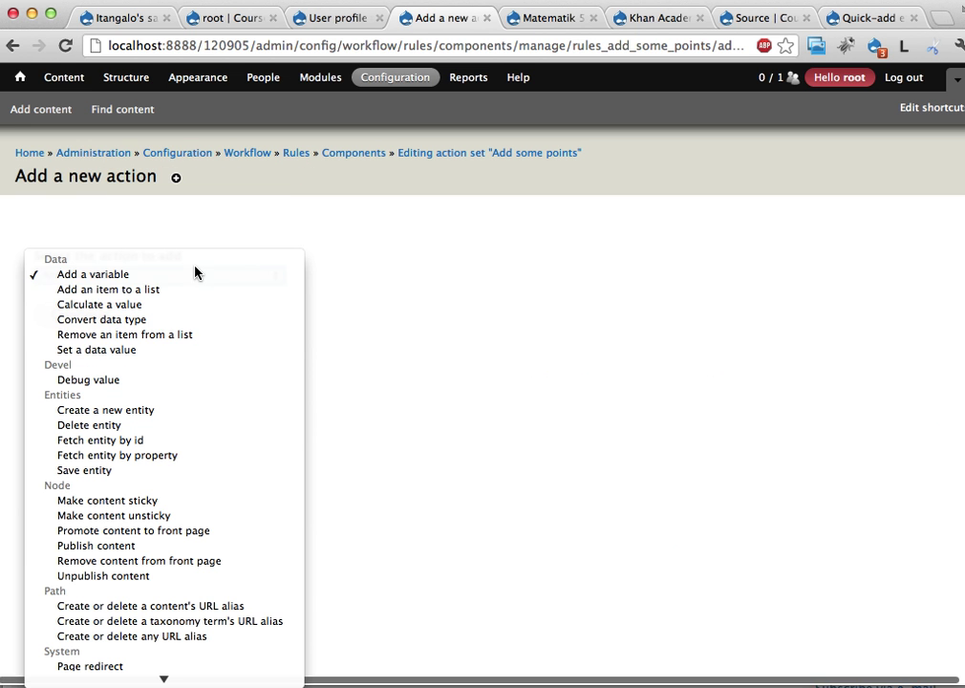
{"action": "left_click", "coordinate": [162, 348]}
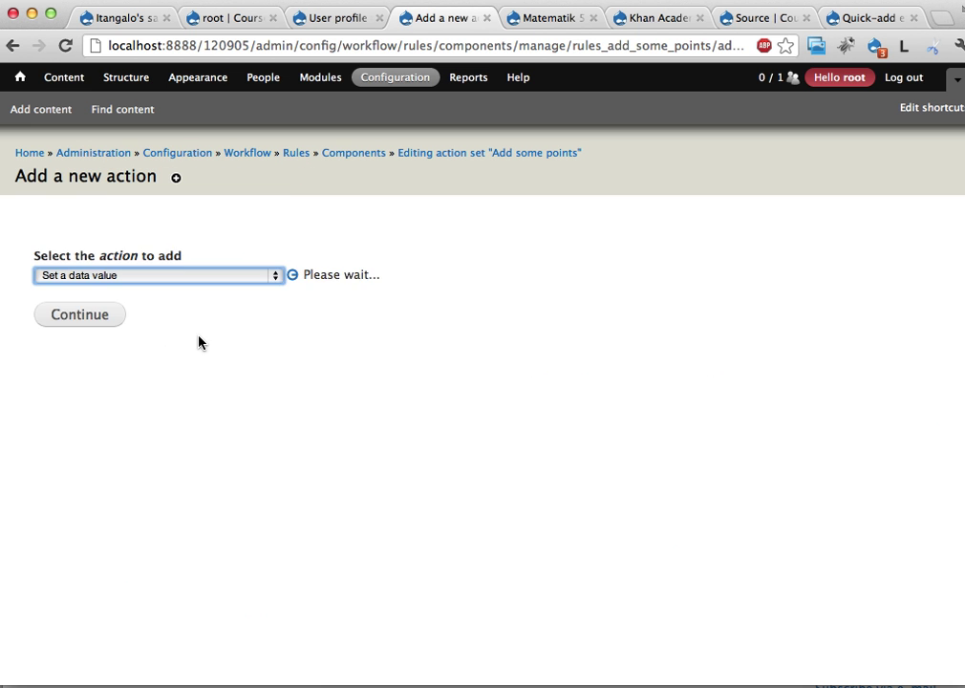
{"action": "left_click", "coordinate": [166, 328]}
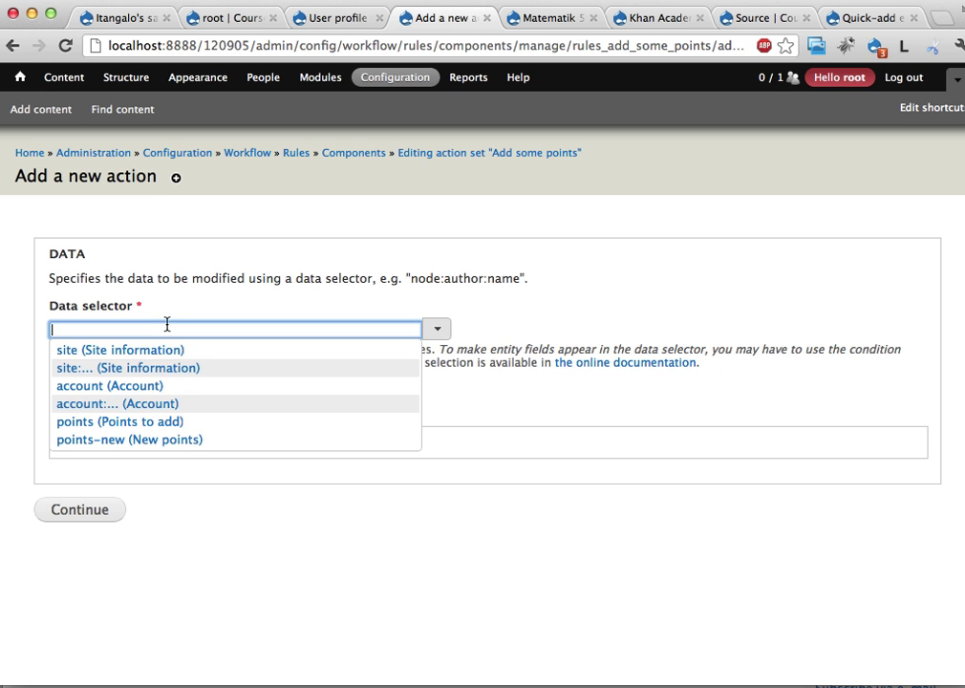
{"action": "left_click", "coordinate": [131, 404]}
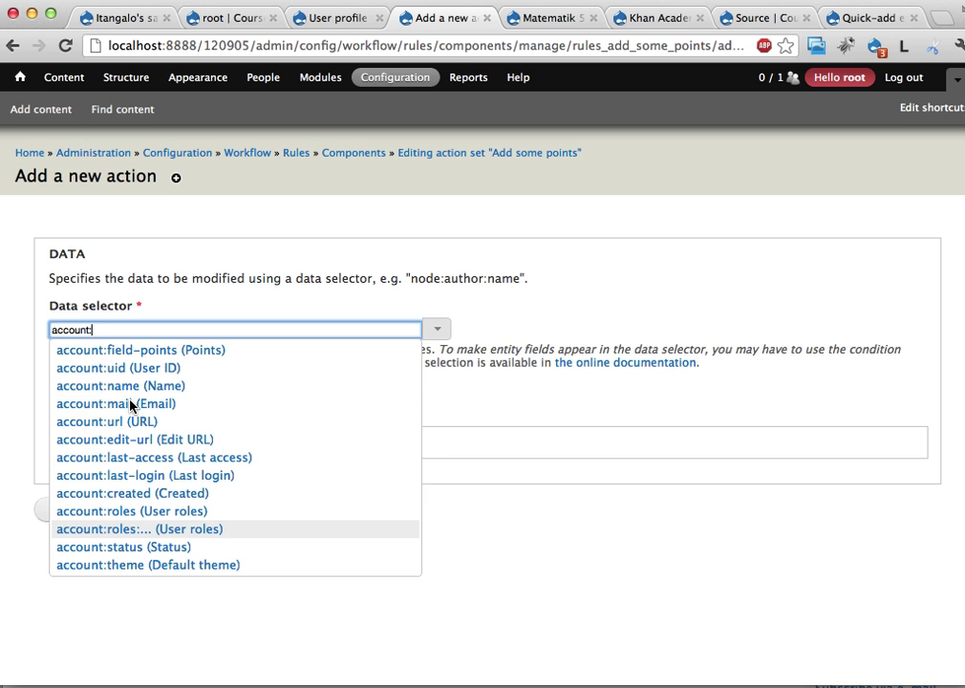
{"action": "left_click", "coordinate": [166, 352]}
{"action": "left_click", "coordinate": [78, 519]}
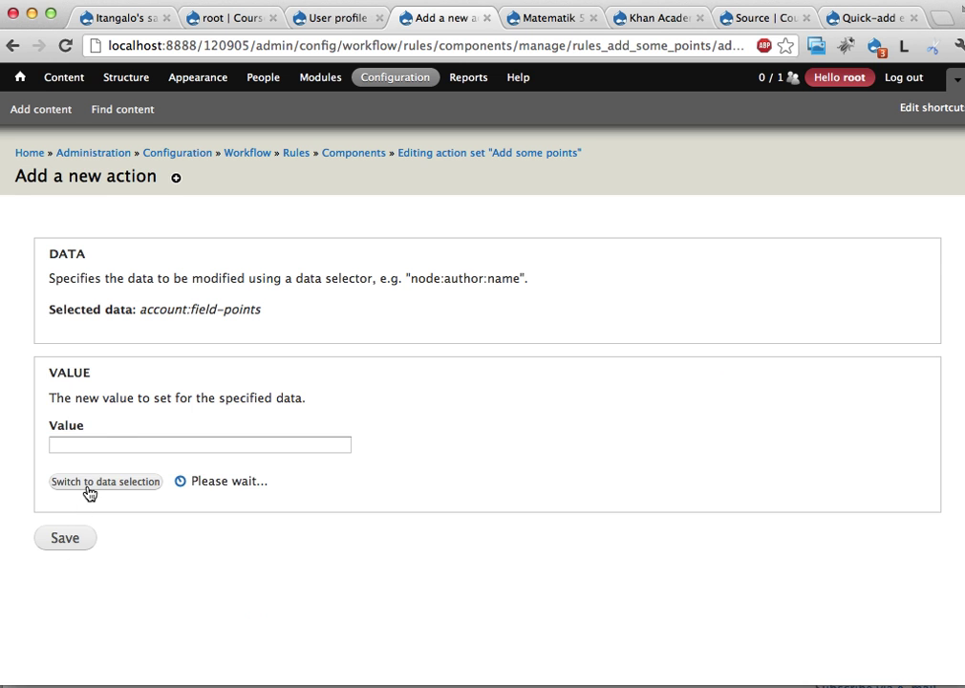
Switch the new value to data selection, set it to points-new, and save the "Set a data value" action
{"action": "left_click", "coordinate": [86, 484]}
{"action": "left_click", "coordinate": [103, 449]}
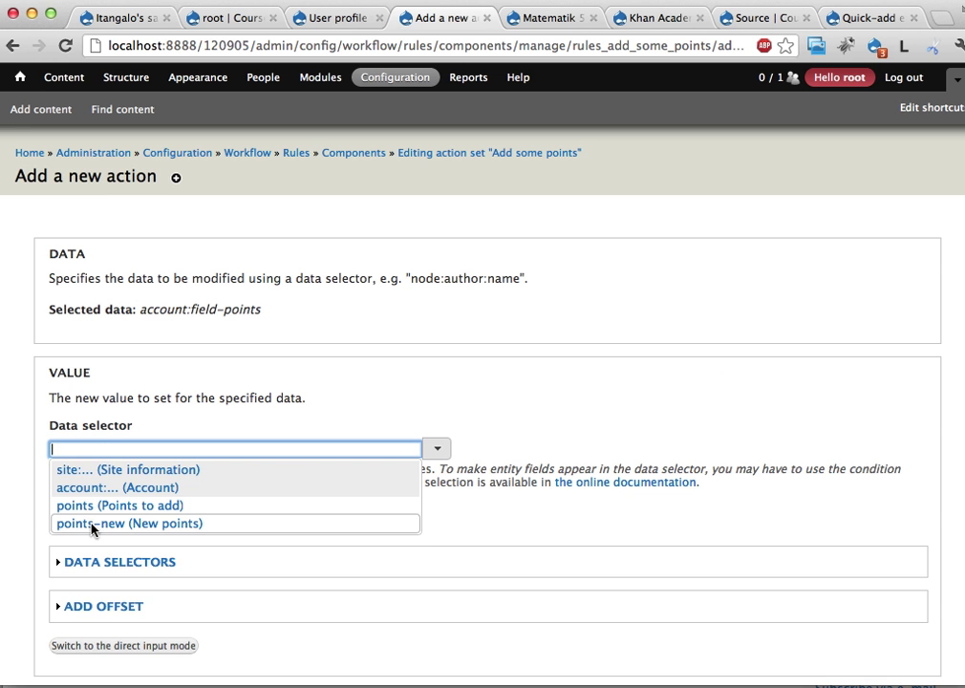
{"action": "left_click", "coordinate": [93, 524]}
{"action": "scroll", "coordinate": [39, 540], "scroll_direction": "down", "scroll_amount": 2}
{"action": "left_click", "coordinate": [65, 621]}
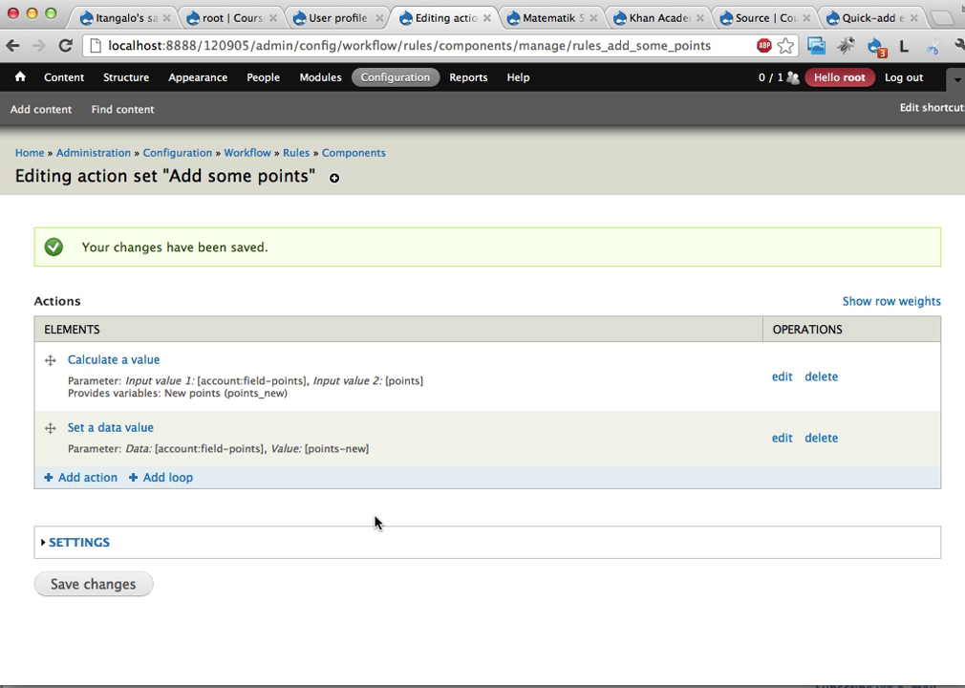
Review the parameter variables defined in the "Add some points" action set's settings
{"action": "left_click", "coordinate": [93, 541]}
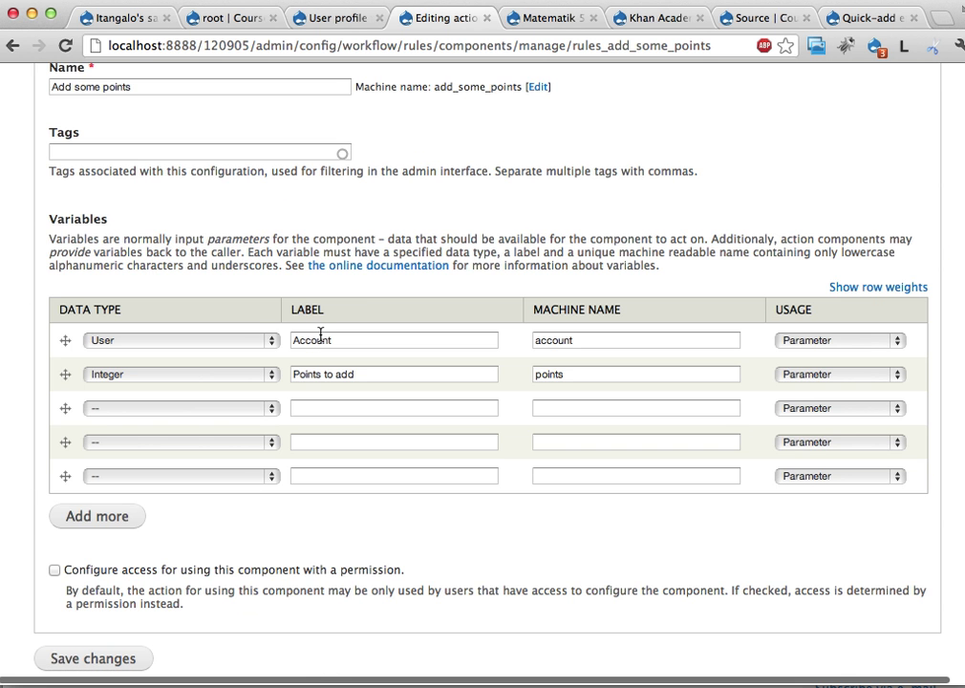
{"action": "left_click_drag", "start_coordinate": [335, 340], "coordinate": [288, 345]}
{"action": "left_click", "coordinate": [362, 373]}
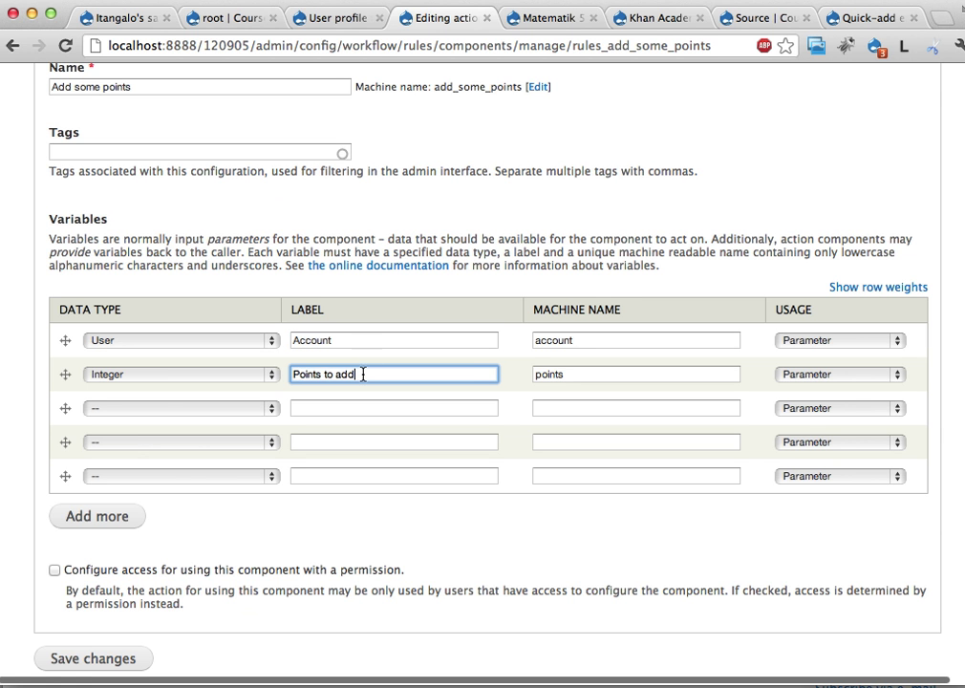
{"action": "left_click_drag", "start_coordinate": [363, 372], "coordinate": [291, 375]}
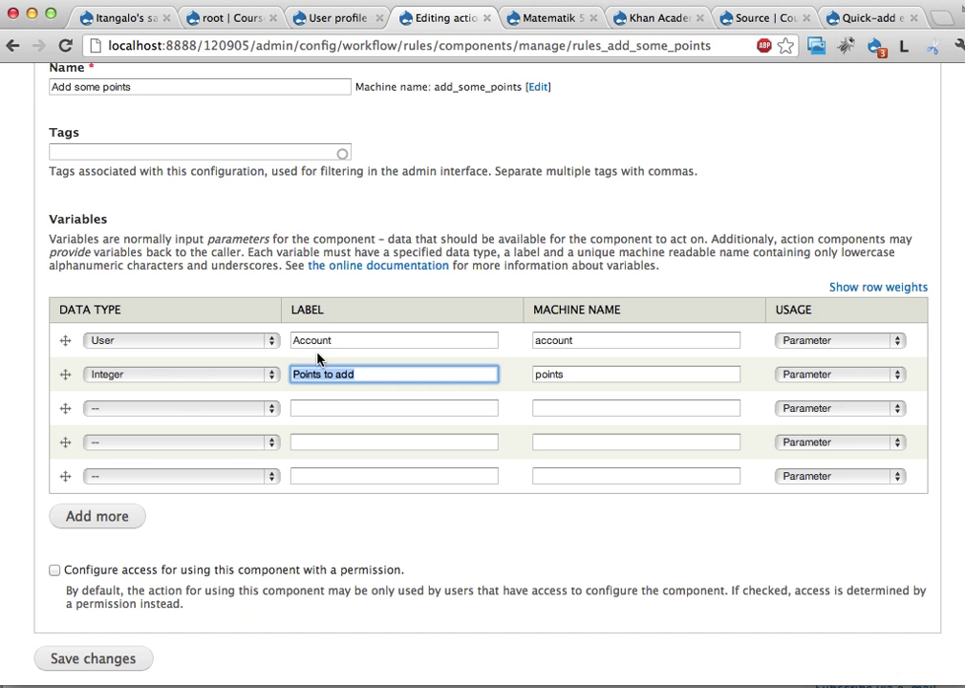
{"action": "key", "text": "Return"}
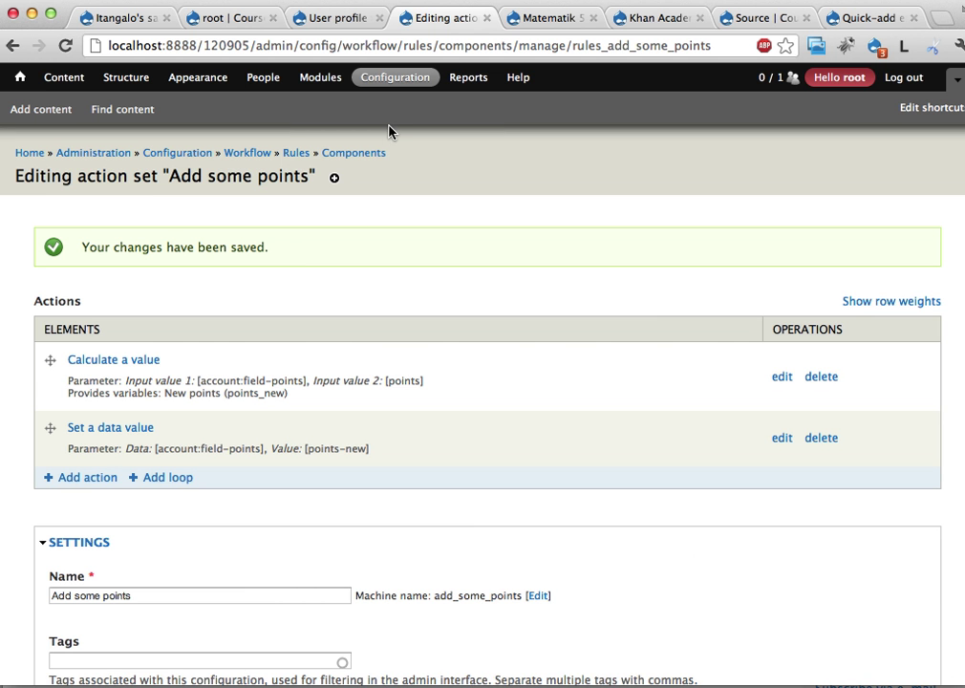
Open the execution form of the "Add some points" component and switch its Account parameter to direct input mode
{"action": "left_click", "coordinate": [371, 156]}
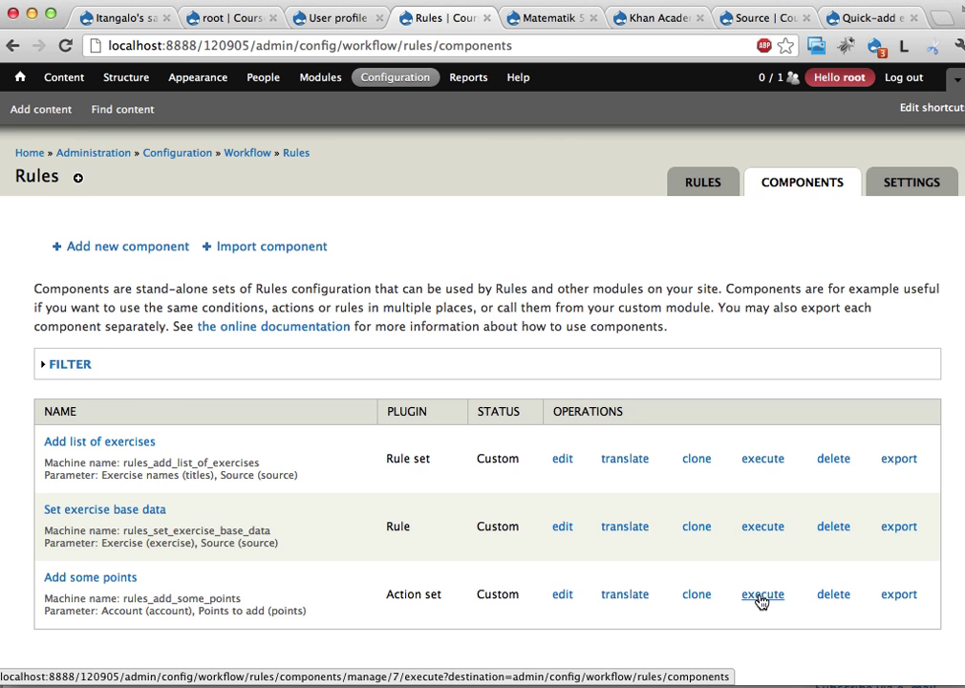
{"action": "left_click", "coordinate": [762, 596]}
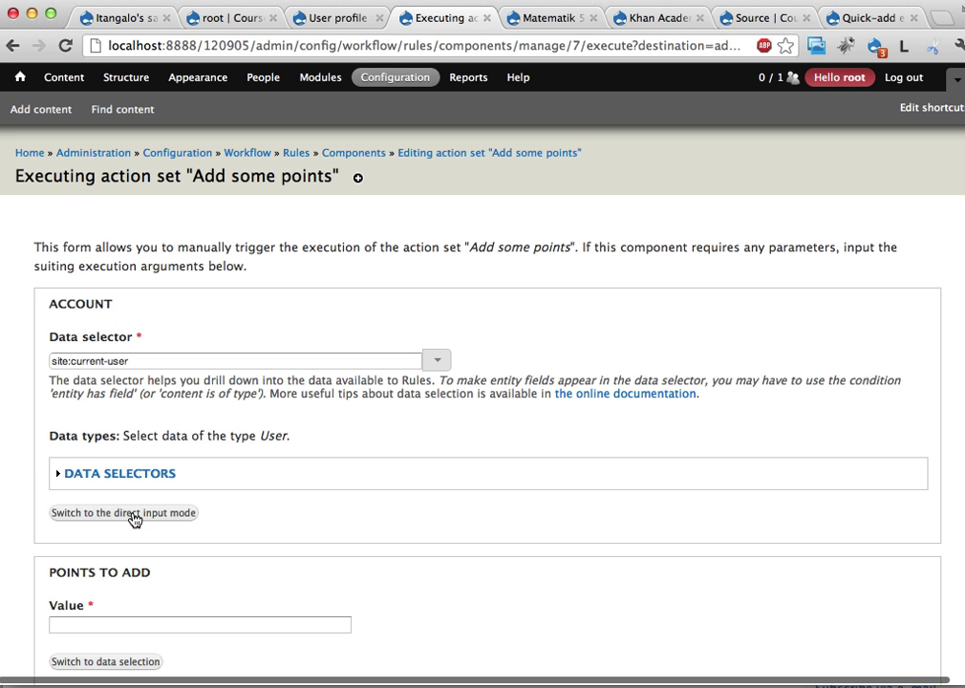
{"action": "left_click", "coordinate": [95, 514]}
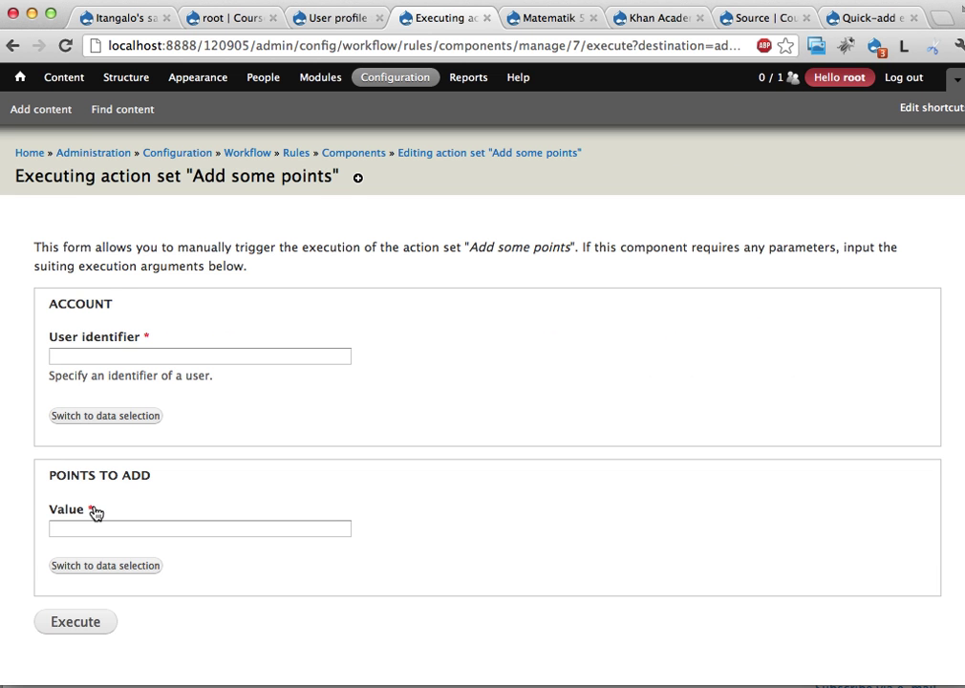
Fill in the execution form with user identifier 1 and 15 points to add
{"action": "left_click", "coordinate": [136, 351]}
{"action": "type", "text": "1"}
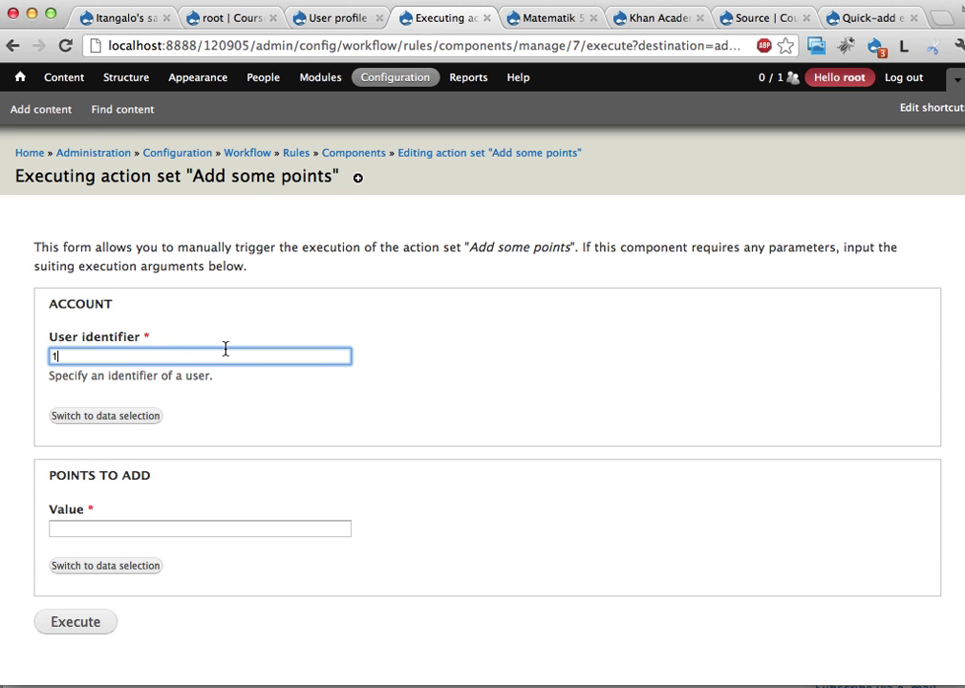
{"action": "left_click", "coordinate": [129, 527]}
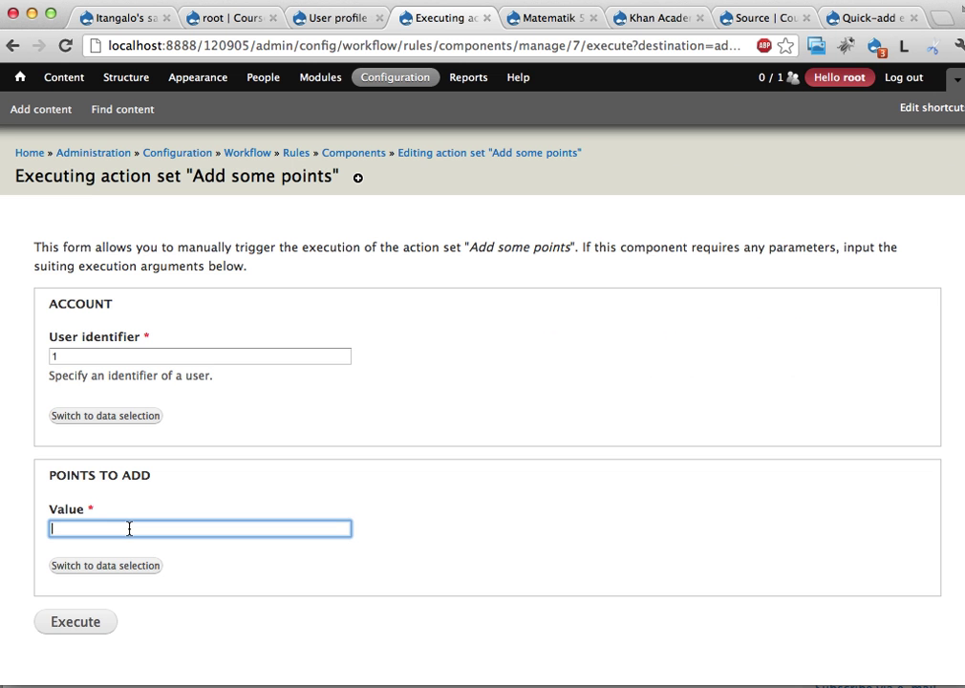
{"action": "type", "text": "15"}
{"action": "left_click", "coordinate": [72, 624]}
Check the current points on the root user's profile page and return to the execution form
{"action": "key", "text": "ctrl+shift+Tab"}
{"action": "key", "text": "ctrl+shift+Tab"}
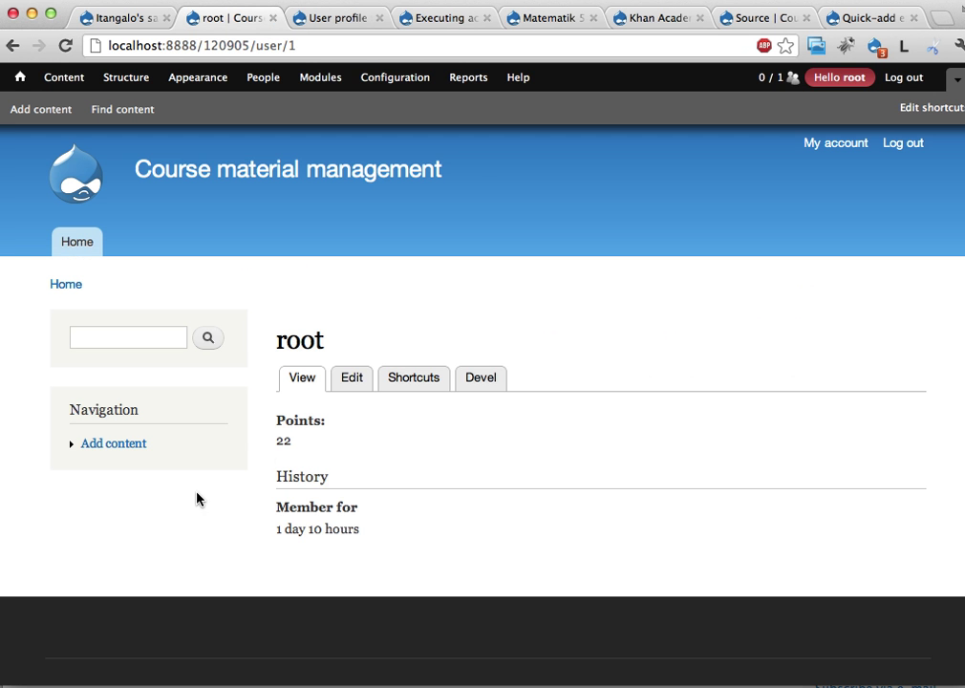
{"action": "key", "text": "ctrl+Tab"}
{"action": "key", "text": "ctrl+Tab"}
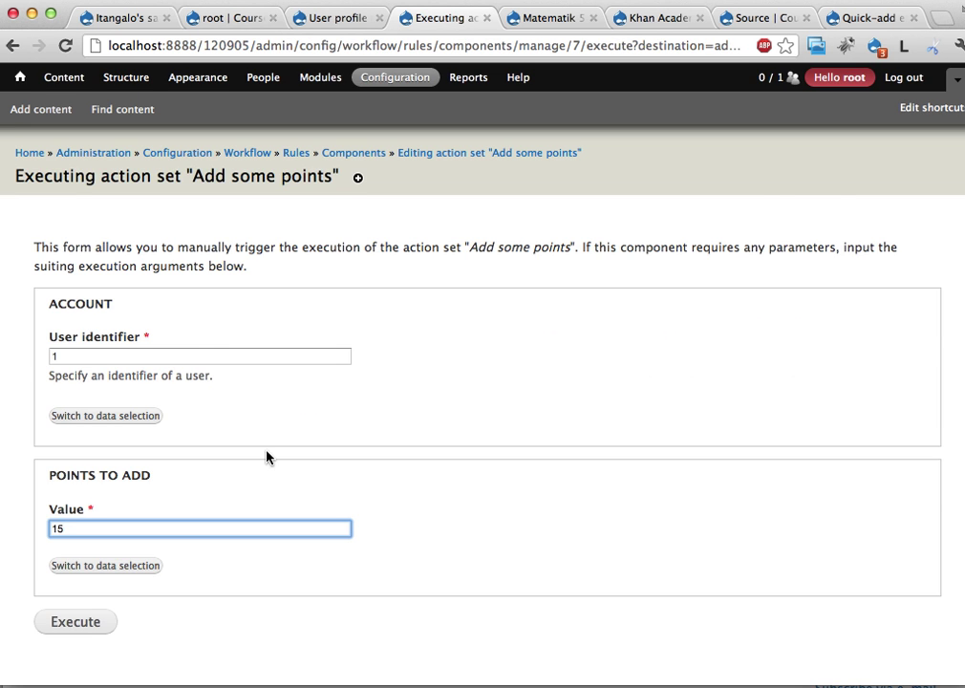
Execute the "Add some points" action set and check the points on the reloaded root user profile
{"action": "left_click", "coordinate": [83, 623]}
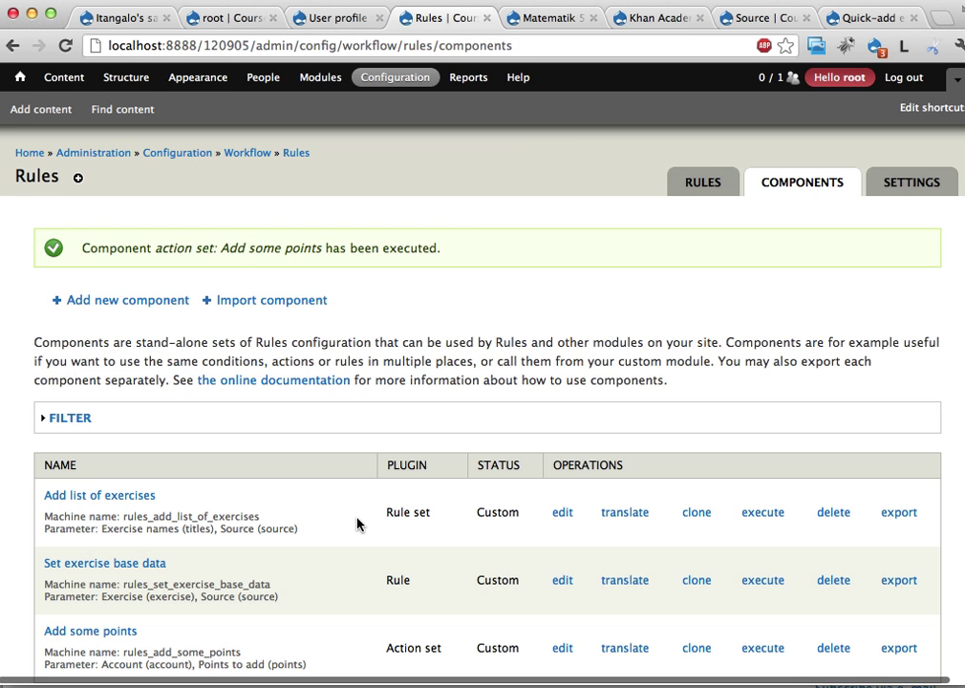
{"action": "key", "text": "super+2"}
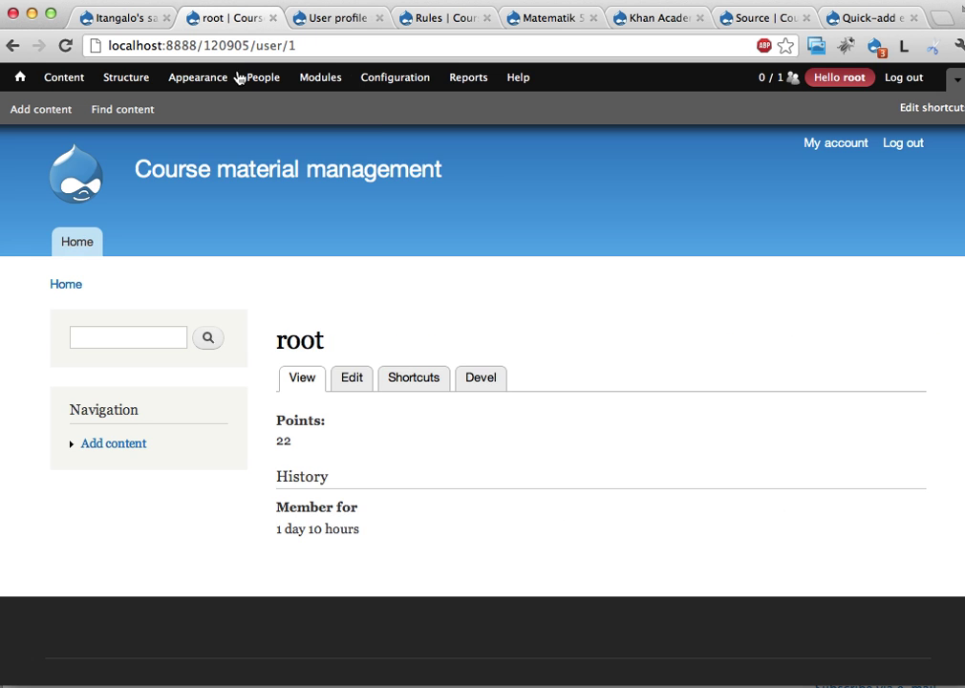
{"action": "key", "text": "super+r"}
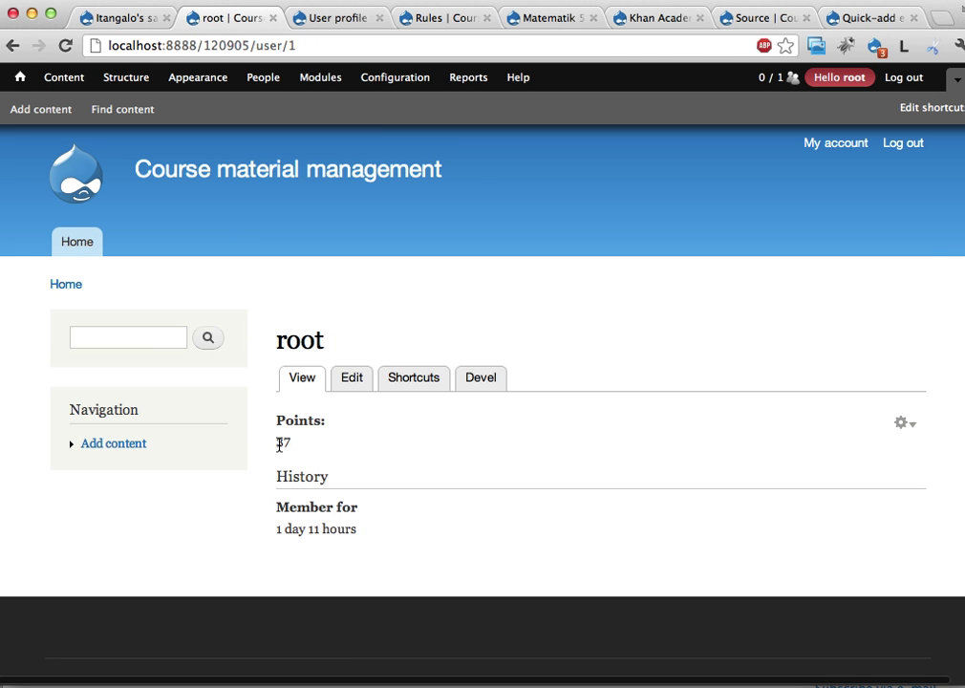
{"action": "left_click_drag", "start_coordinate": [279, 445], "coordinate": [295, 447]}
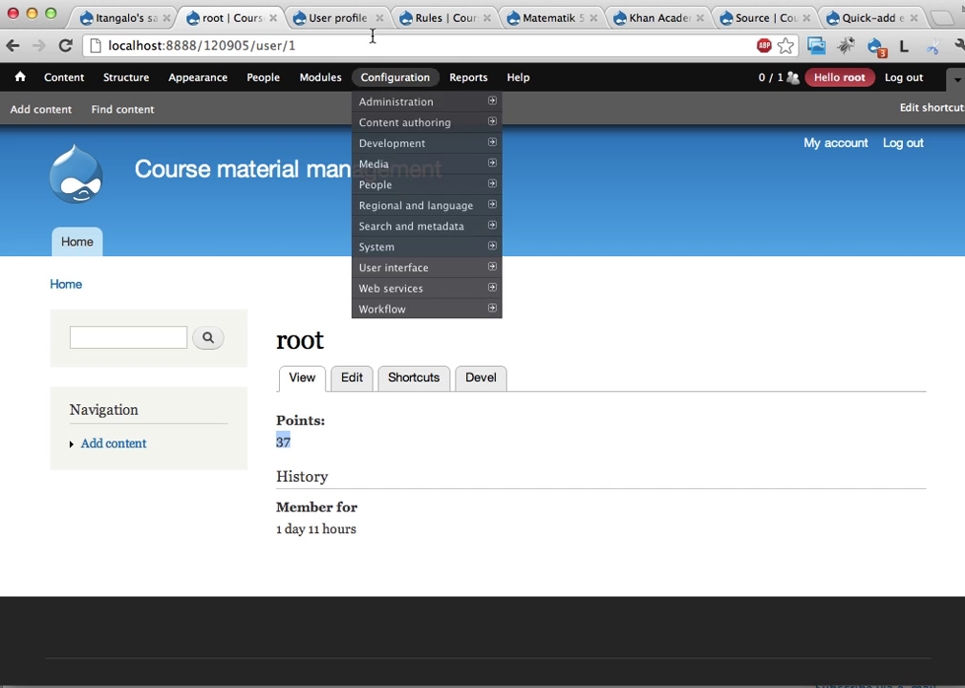
Add the "Add some points" Rules pane with default settings to the user profile template's middle column and save the page
{"action": "left_click", "coordinate": [340, 19]}
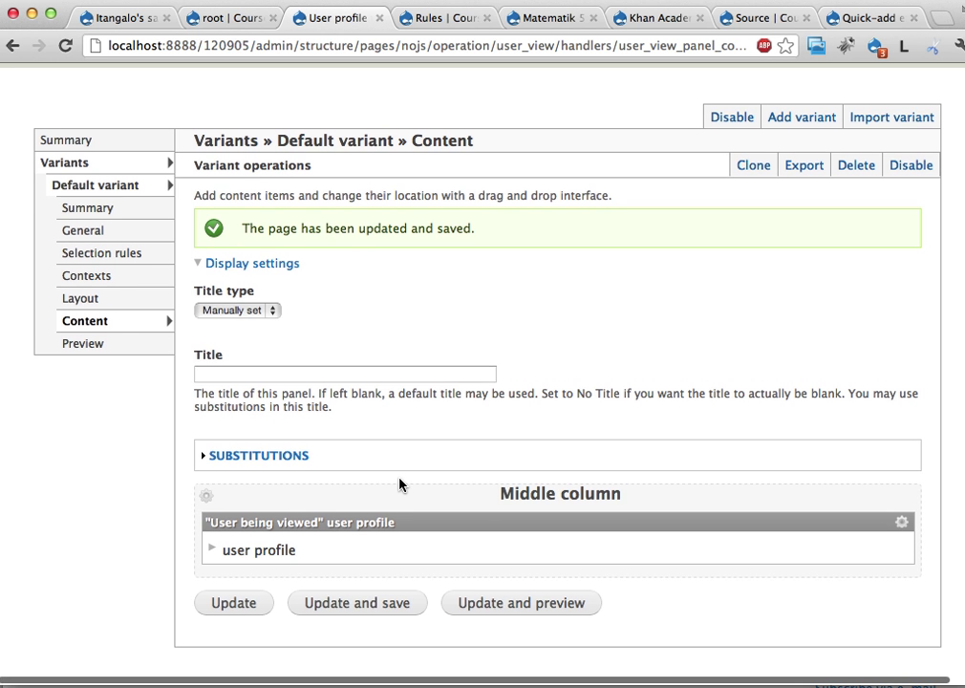
{"action": "left_click", "coordinate": [209, 497]}
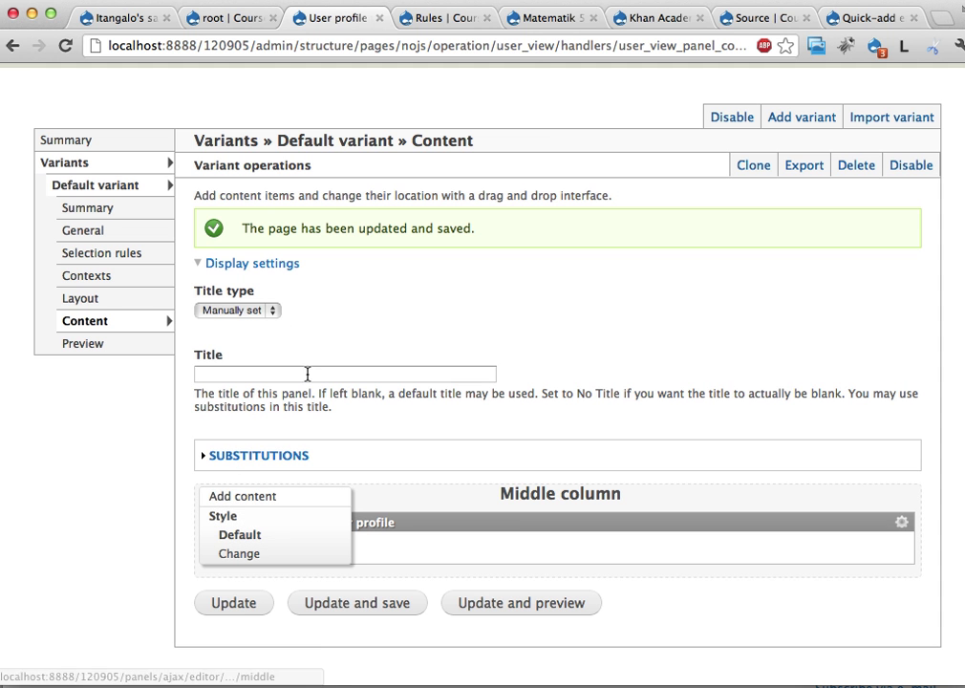
{"action": "left_click", "coordinate": [206, 496]}
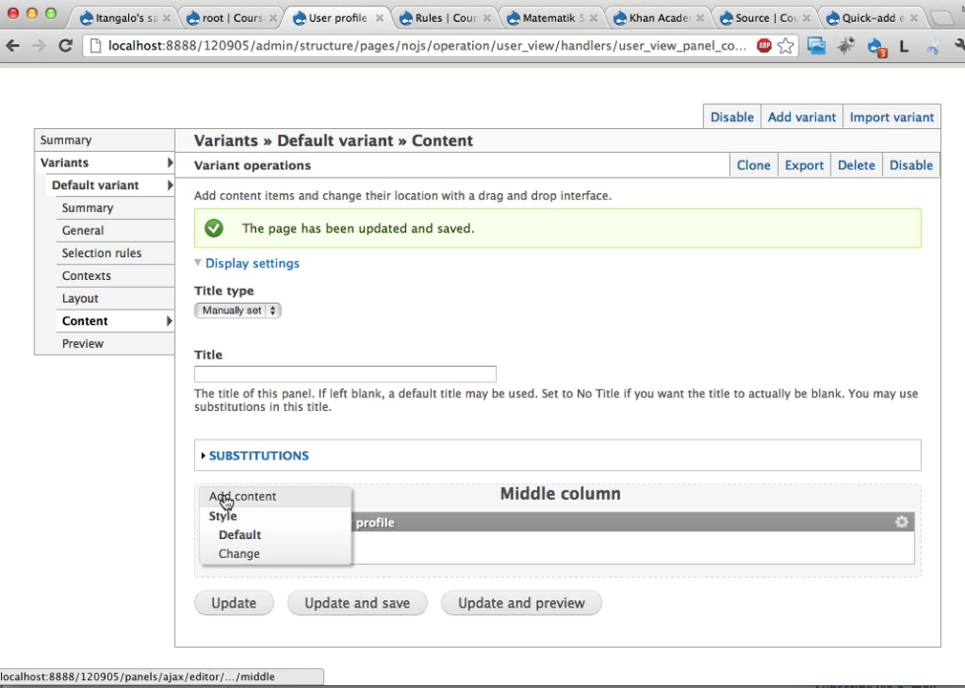
{"action": "left_click", "coordinate": [229, 501]}
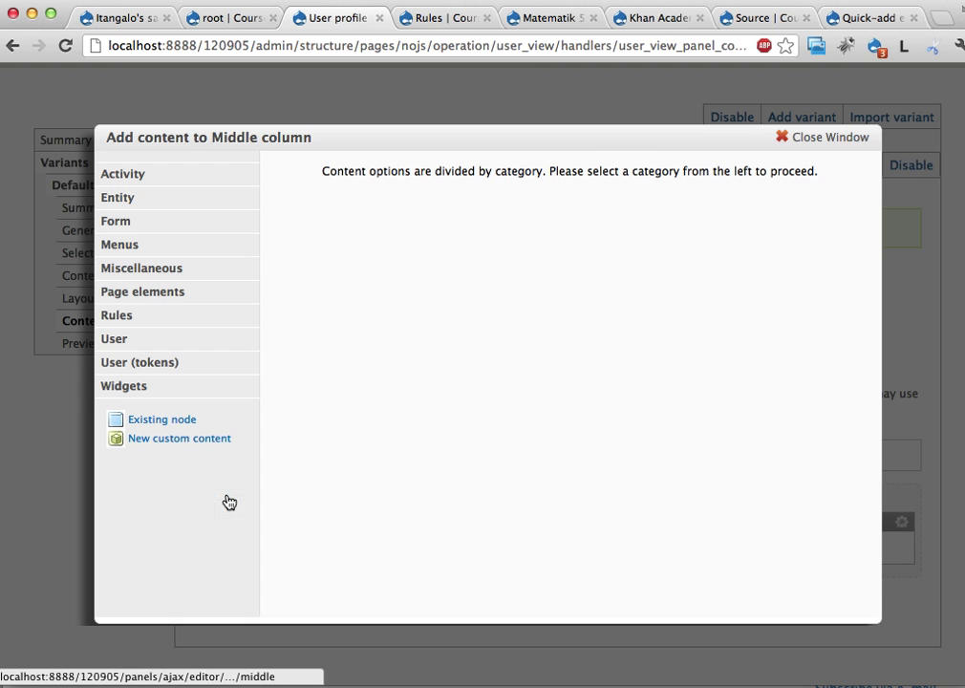
{"action": "left_click", "coordinate": [116, 316]}
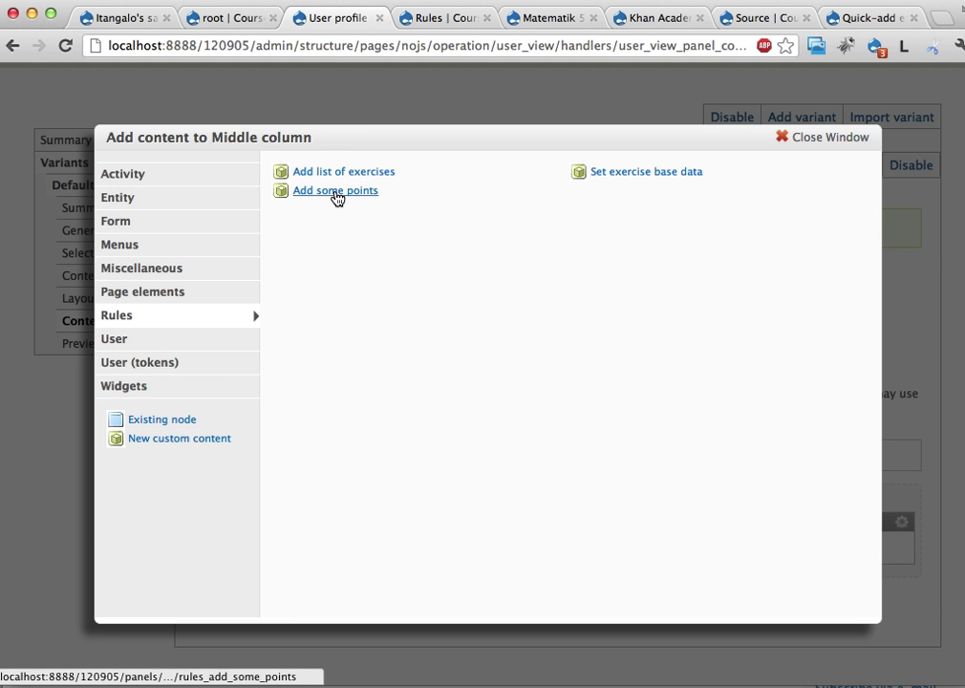
{"action": "left_click", "coordinate": [336, 196]}
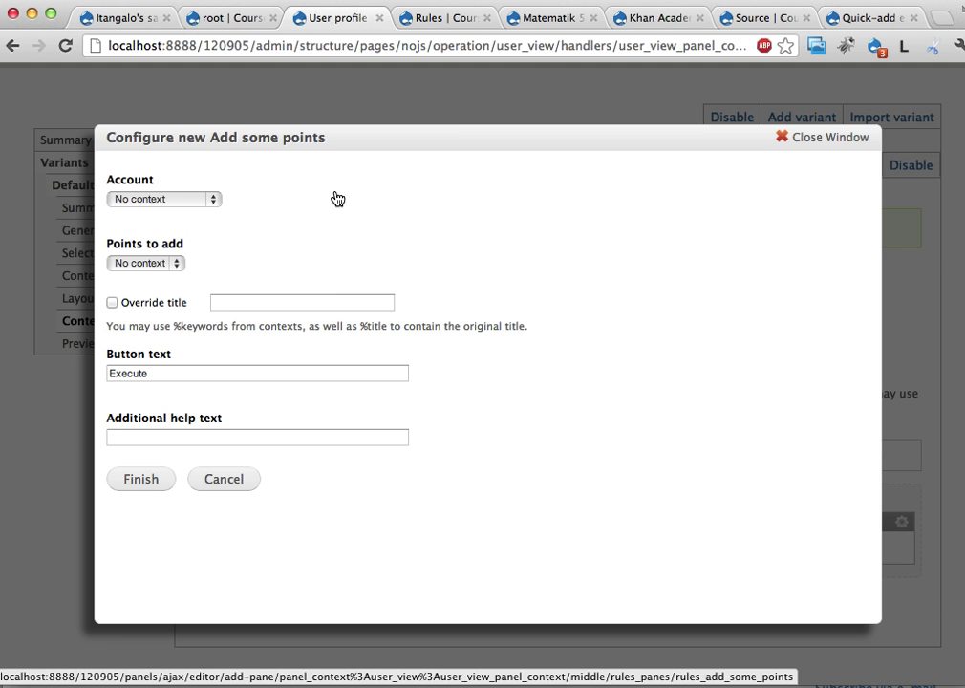
{"action": "left_click", "coordinate": [144, 483]}
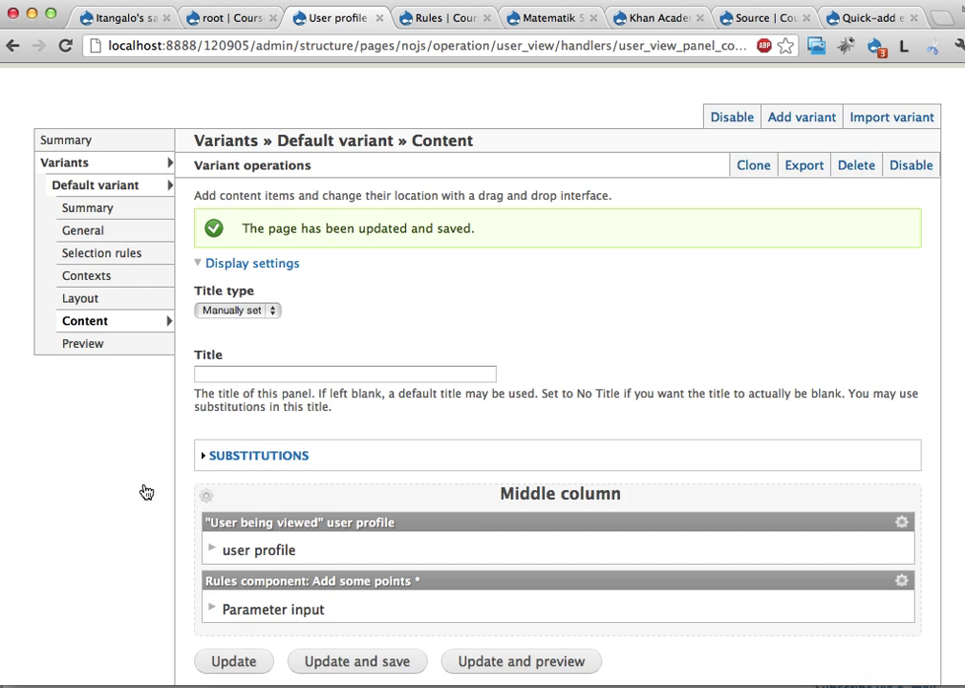
{"action": "left_click", "coordinate": [317, 661]}
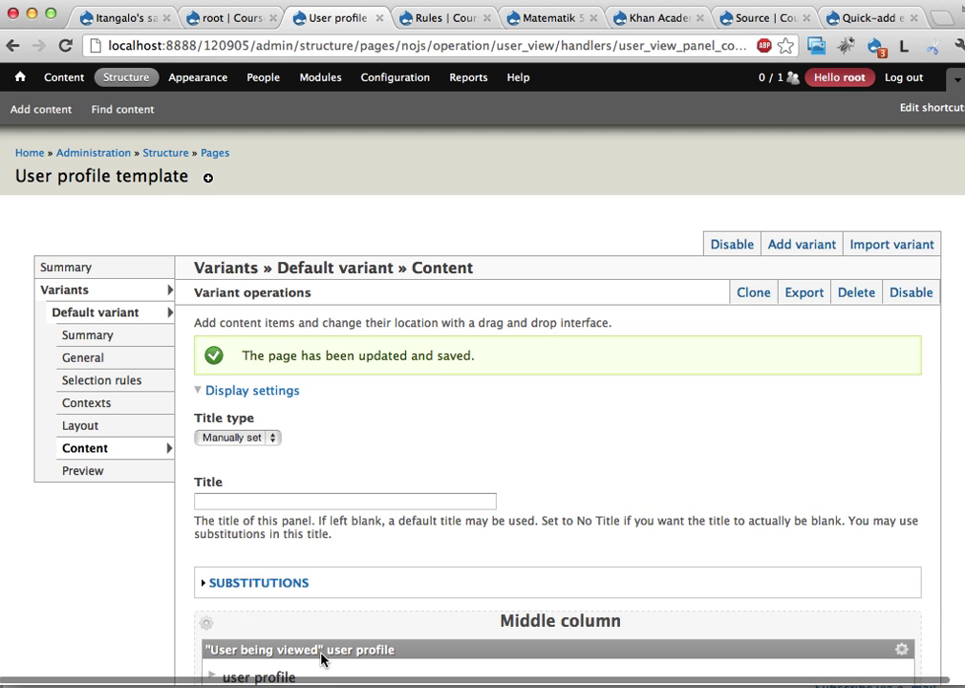
Reload the root user profile page and examine the new Rules pane's title and form fields
{"action": "key", "text": "ctrl+shift+Tab"}
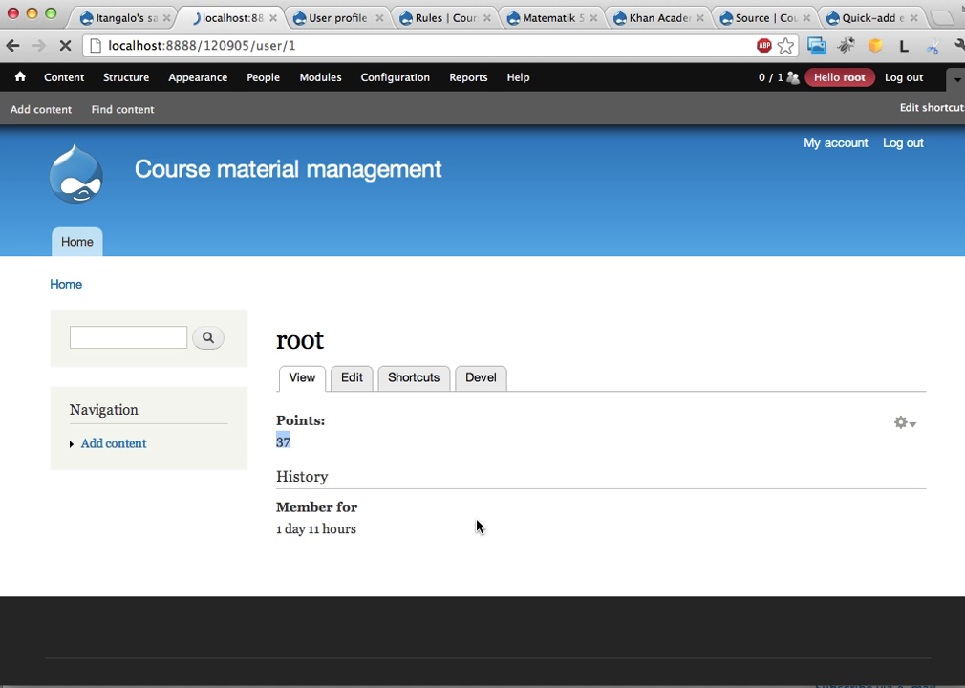
{"action": "key", "text": "super+r"}
{"action": "scroll", "coordinate": [593, 474], "scroll_direction": "down", "scroll_amount": 5}
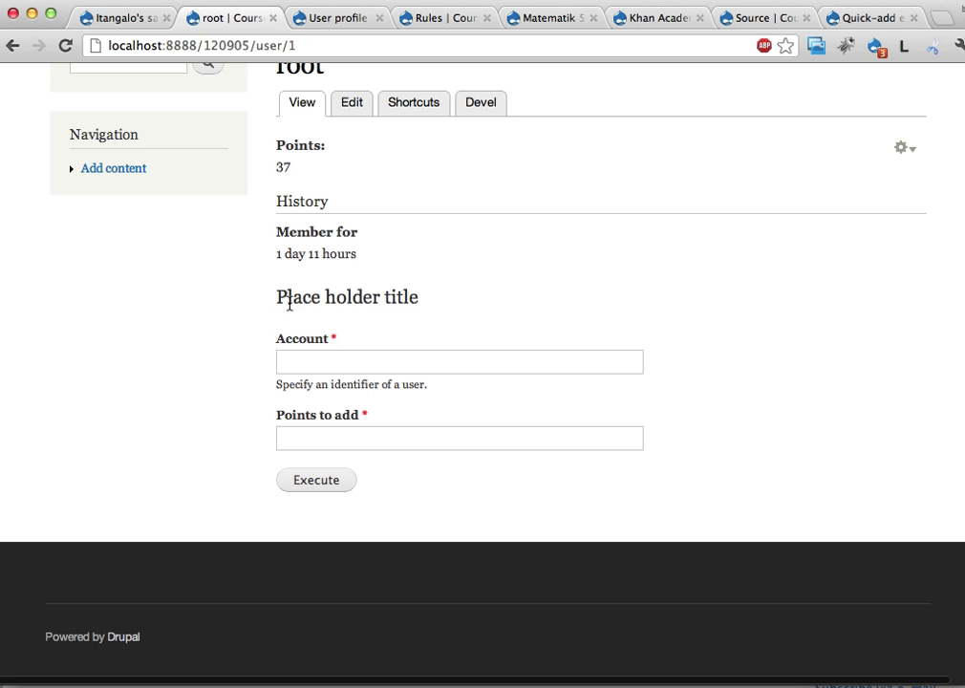
{"action": "left_click_drag", "start_coordinate": [288, 304], "coordinate": [388, 303]}
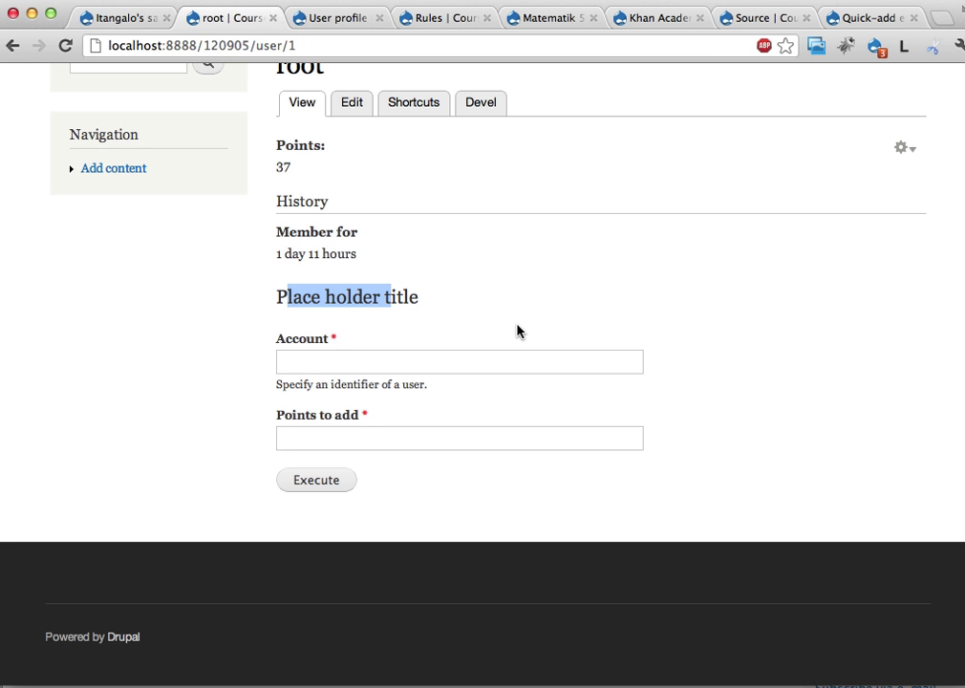
Execute the profile page's Rules pane form with account 1 and 3 points to add
{"action": "left_click", "coordinate": [360, 360]}
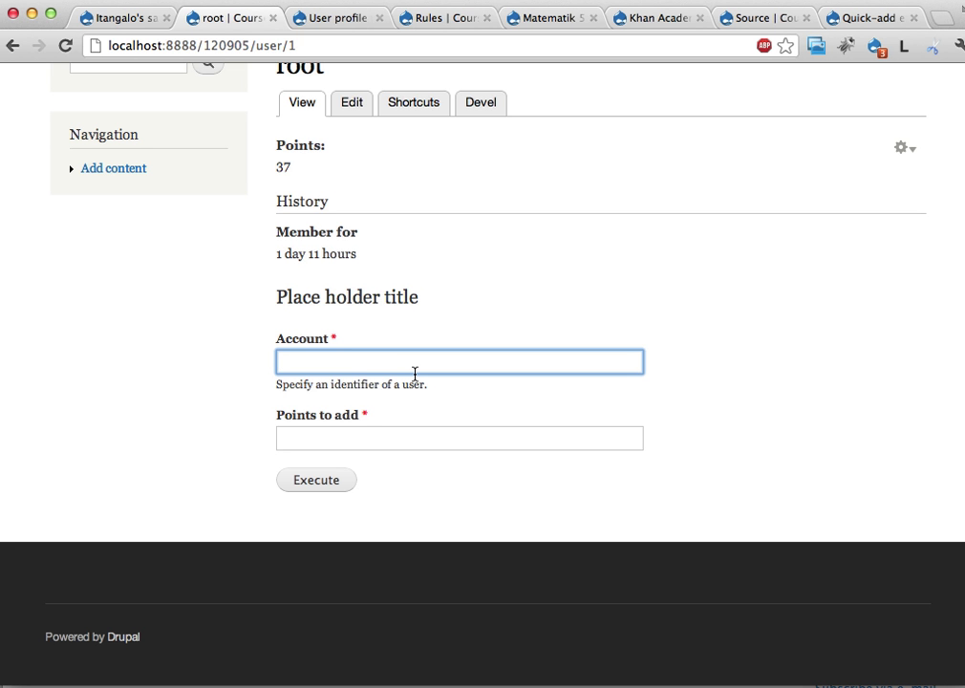
{"action": "type", "text": "1"}
{"action": "left_click", "coordinate": [315, 441]}
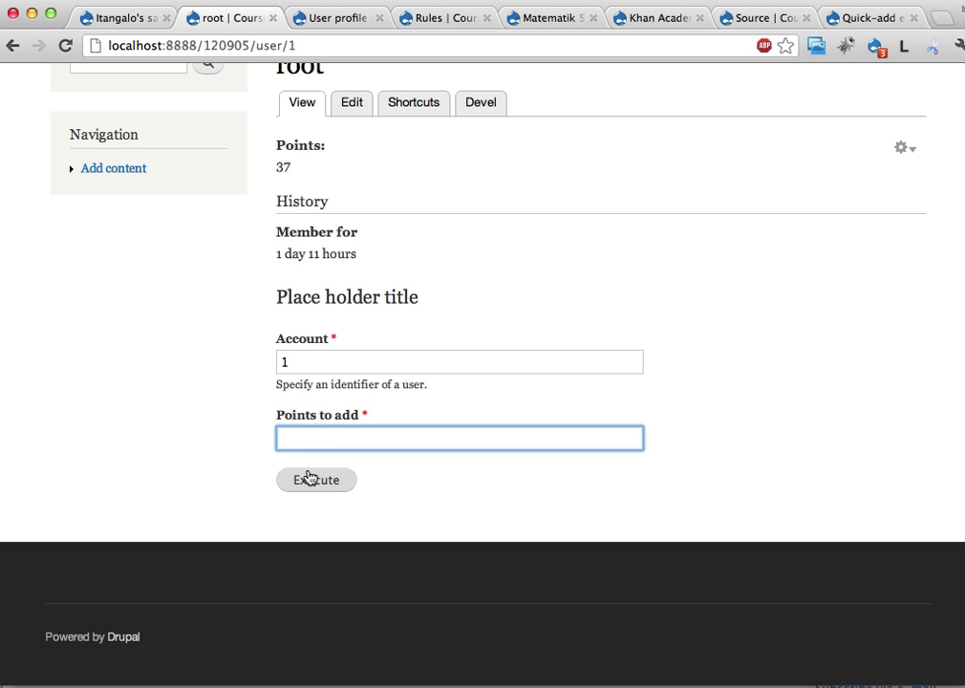
{"action": "type", "text": "3"}
{"action": "left_click", "coordinate": [335, 484]}
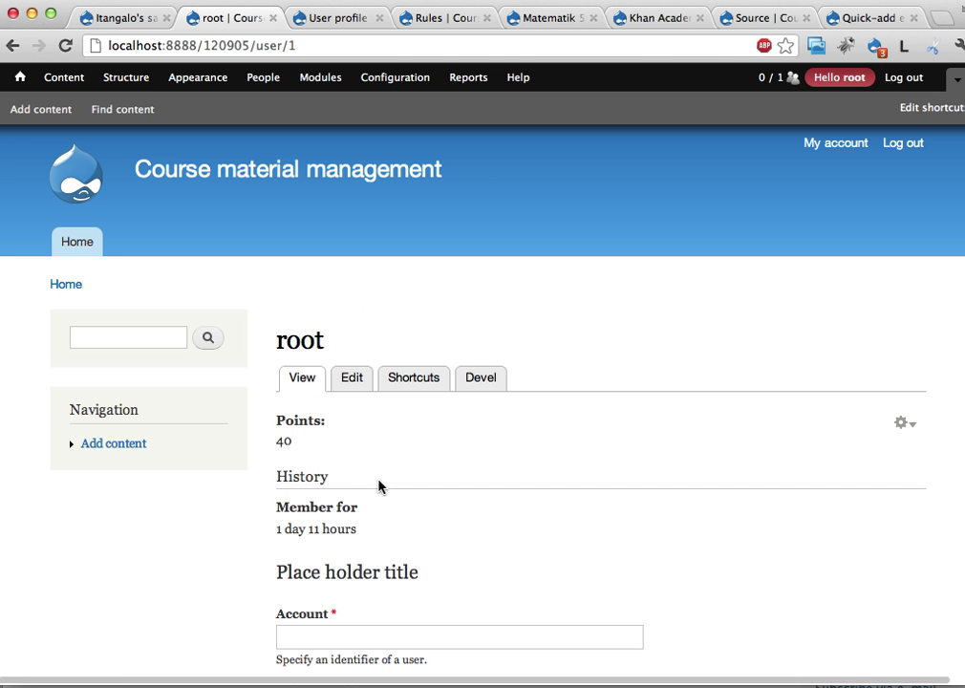
In the user profile template, set the "Add some points" pane's Account to the "User being viewed" context
{"action": "key", "text": "ctrl+Tab"}
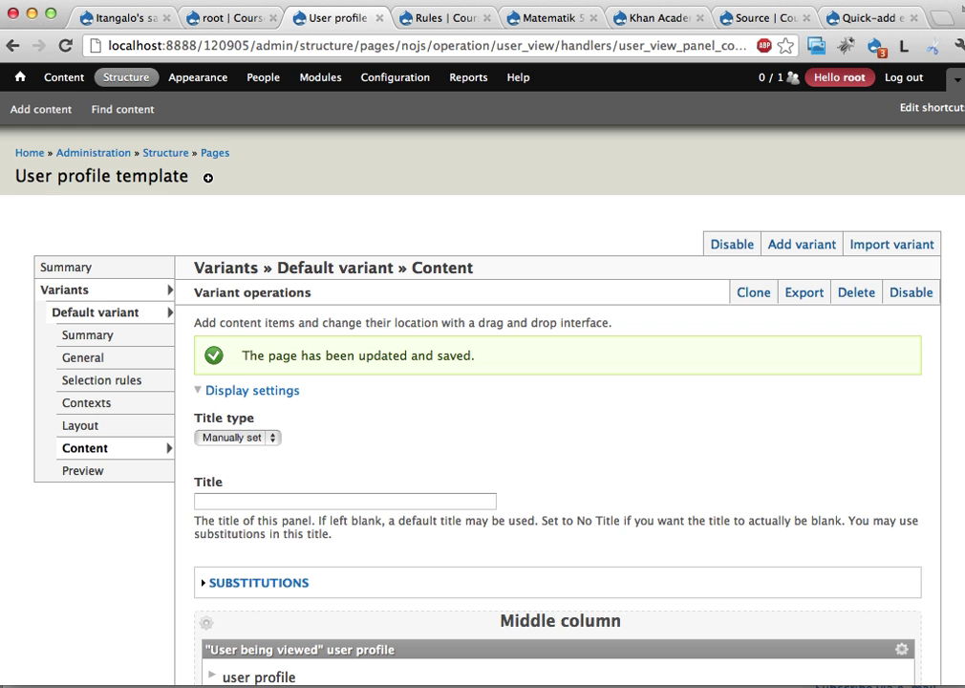
{"action": "scroll", "coordinate": [457, 448], "scroll_direction": "down", "scroll_amount": 5}
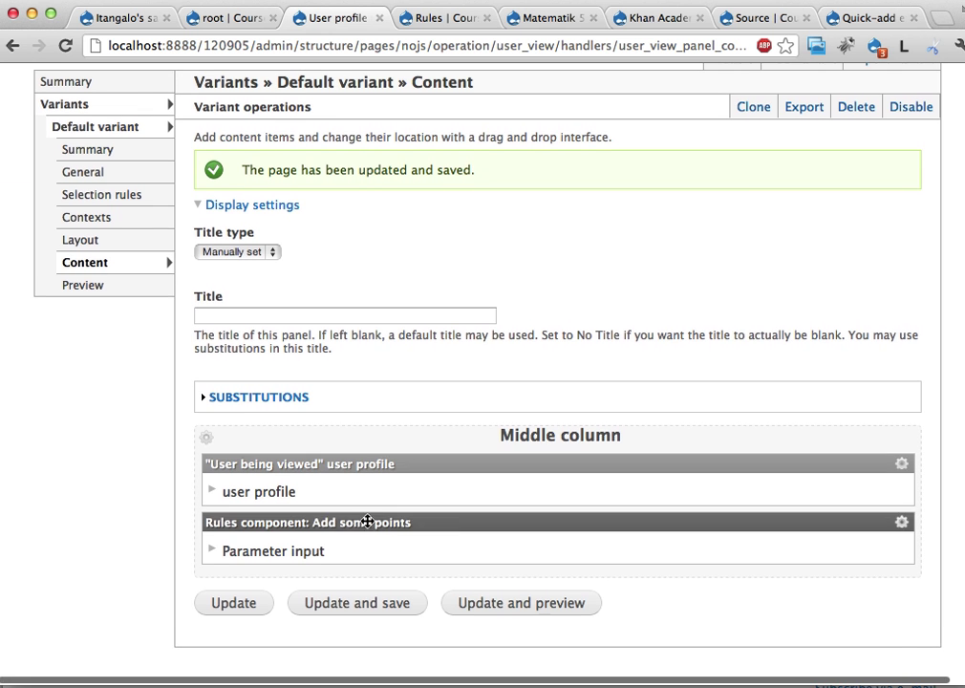
{"action": "left_click", "coordinate": [903, 525]}
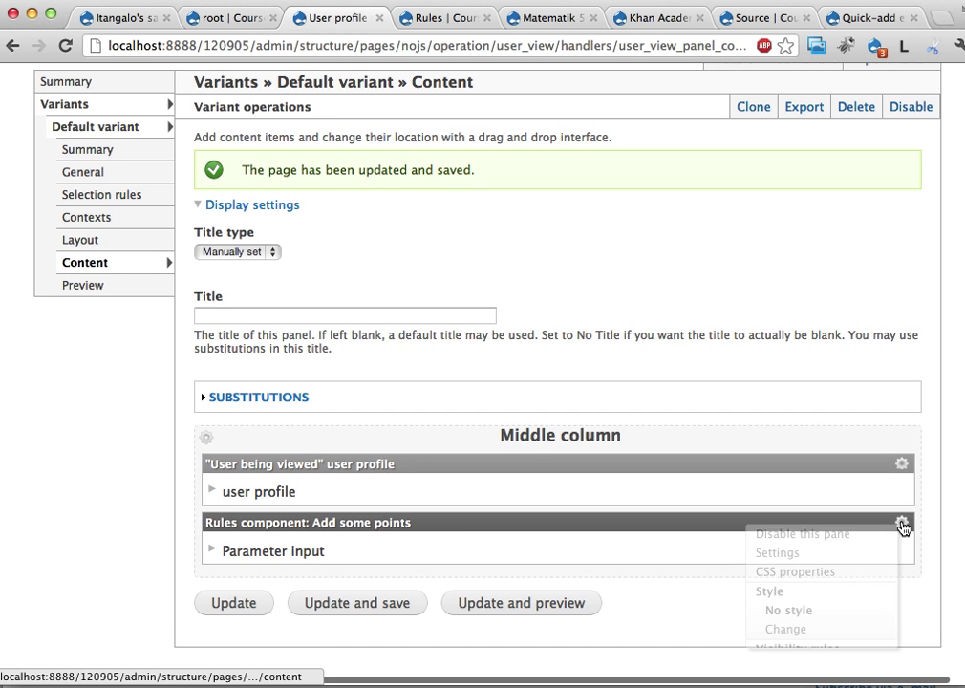
{"action": "left_click", "coordinate": [838, 553]}
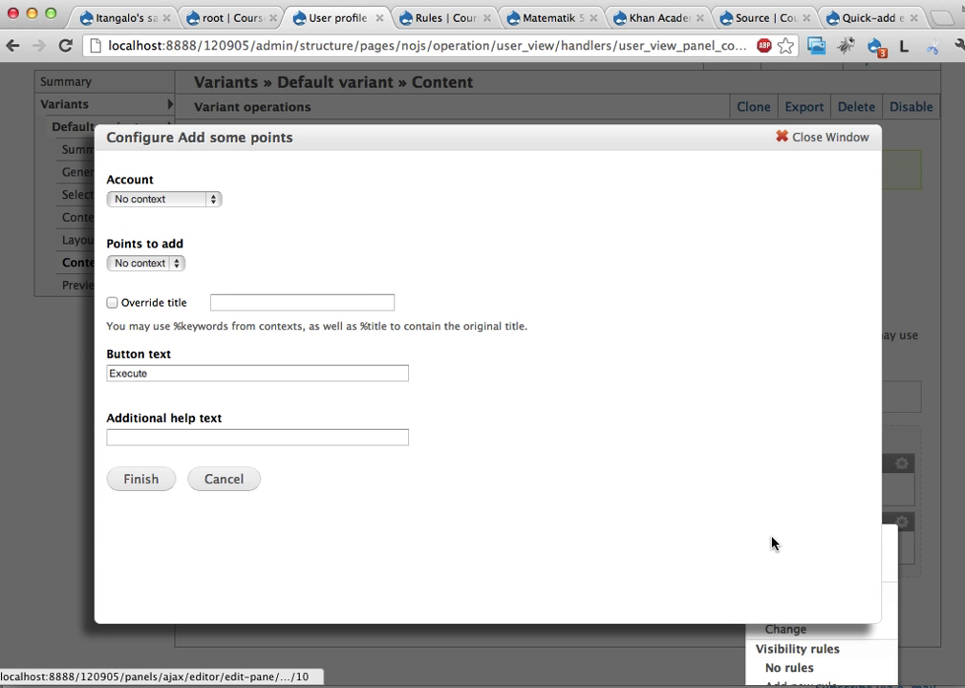
{"action": "left_click", "coordinate": [137, 197]}
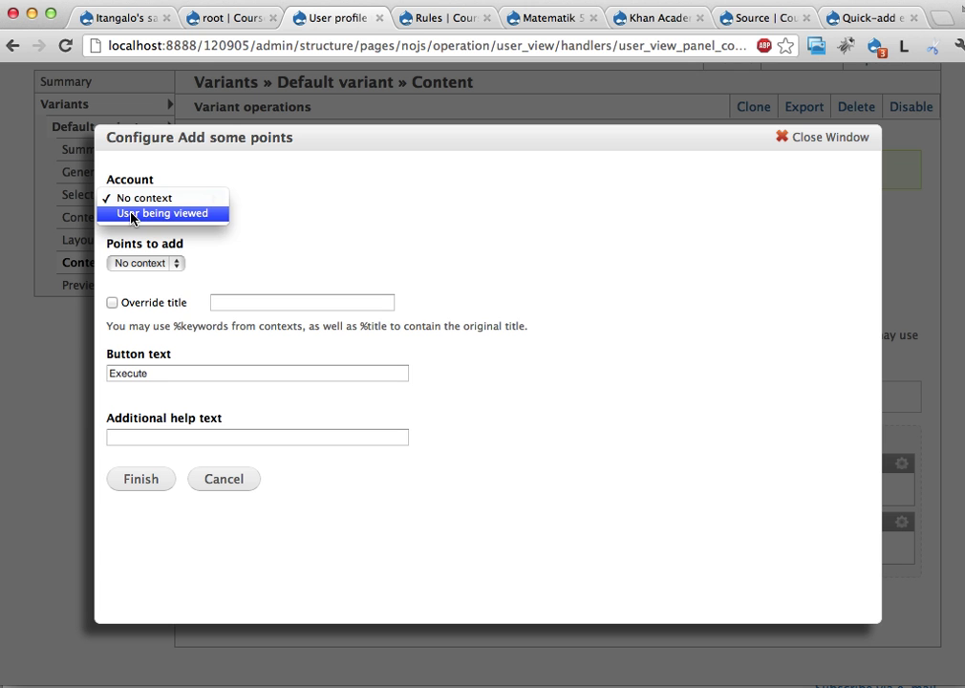
{"action": "left_click", "coordinate": [131, 218]}
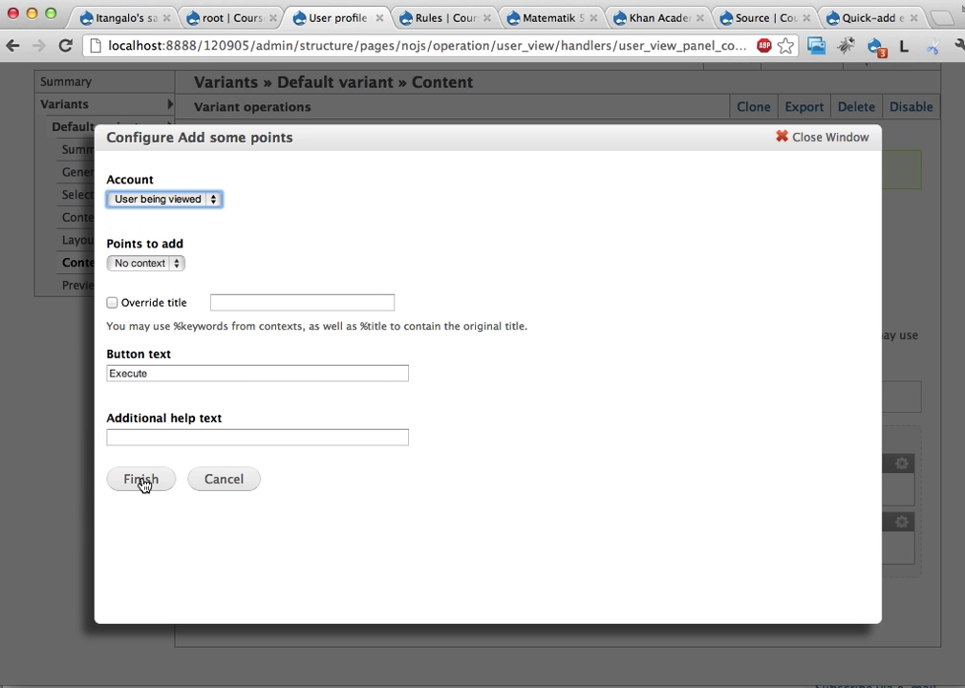
Override the pane's title with "Add more points", finish its configuration, and update and save the user profile template
{"action": "left_click", "coordinate": [155, 303]}
{"action": "left_click", "coordinate": [279, 302]}
{"action": "type", "text": "Add more points"}
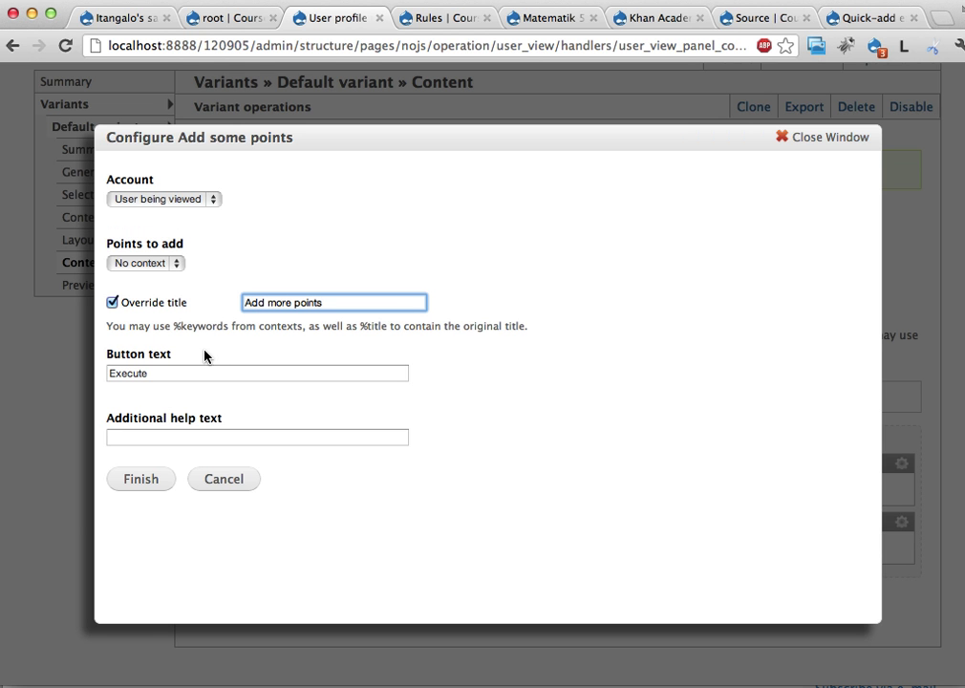
{"action": "left_click", "coordinate": [150, 479]}
{"action": "left_click", "coordinate": [359, 605]}
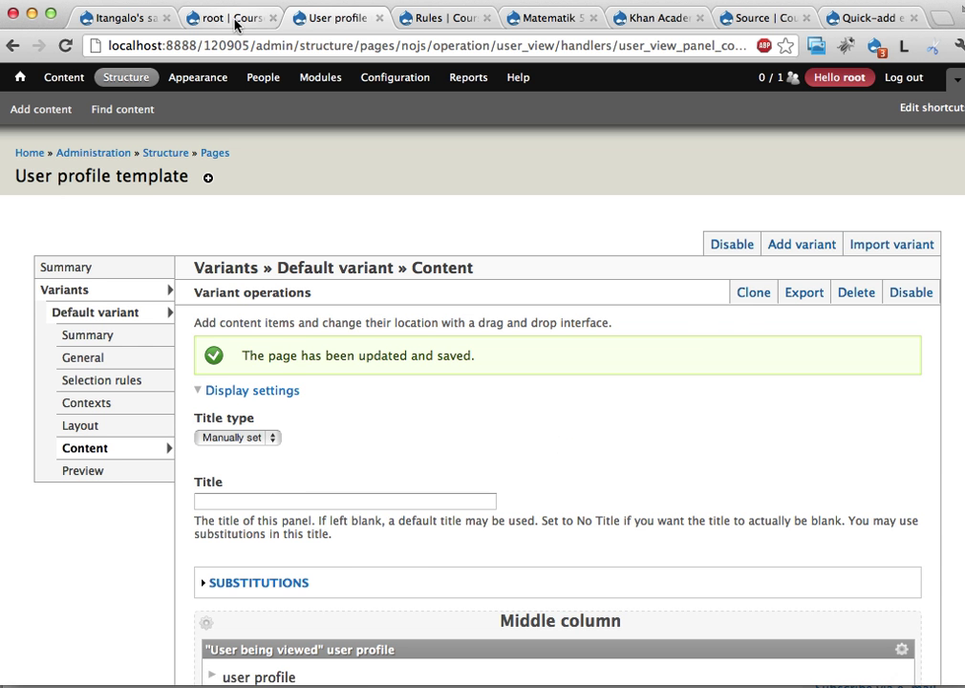
Reload the root user profile page and execute the "Add more points" form with 2 points to add
{"action": "left_click", "coordinate": [236, 24]}
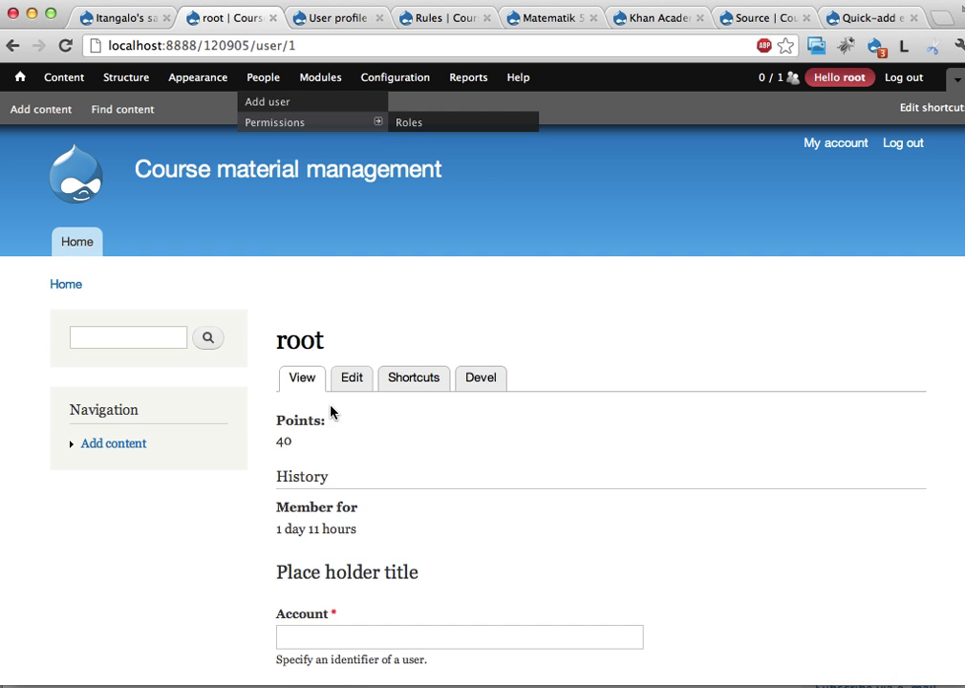
{"action": "scroll", "coordinate": [330, 401], "scroll_direction": "down", "scroll_amount": 5}
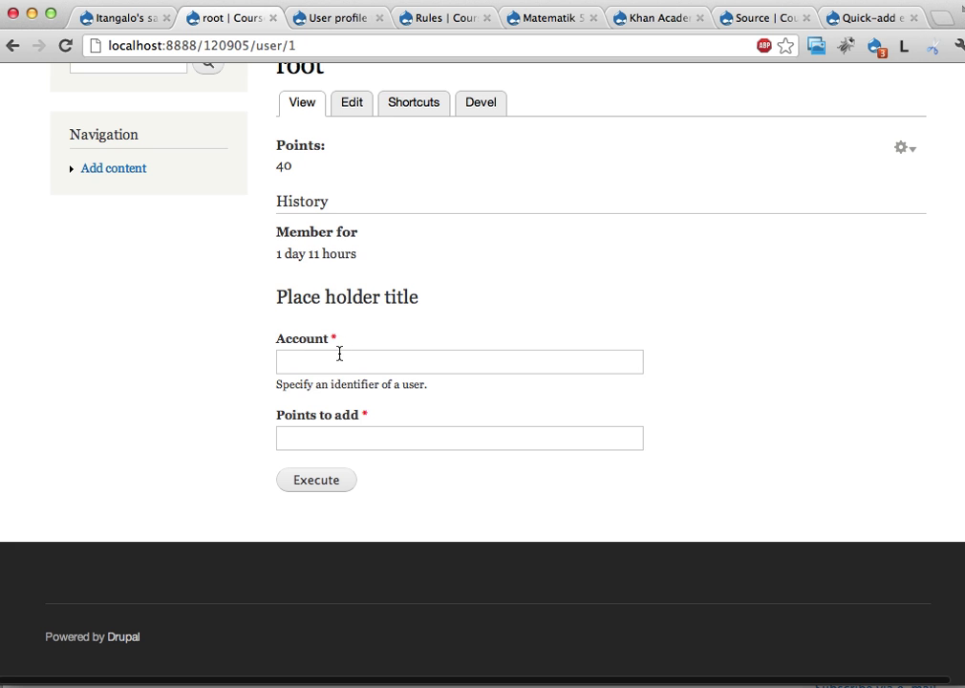
{"action": "key", "text": "super+r"}
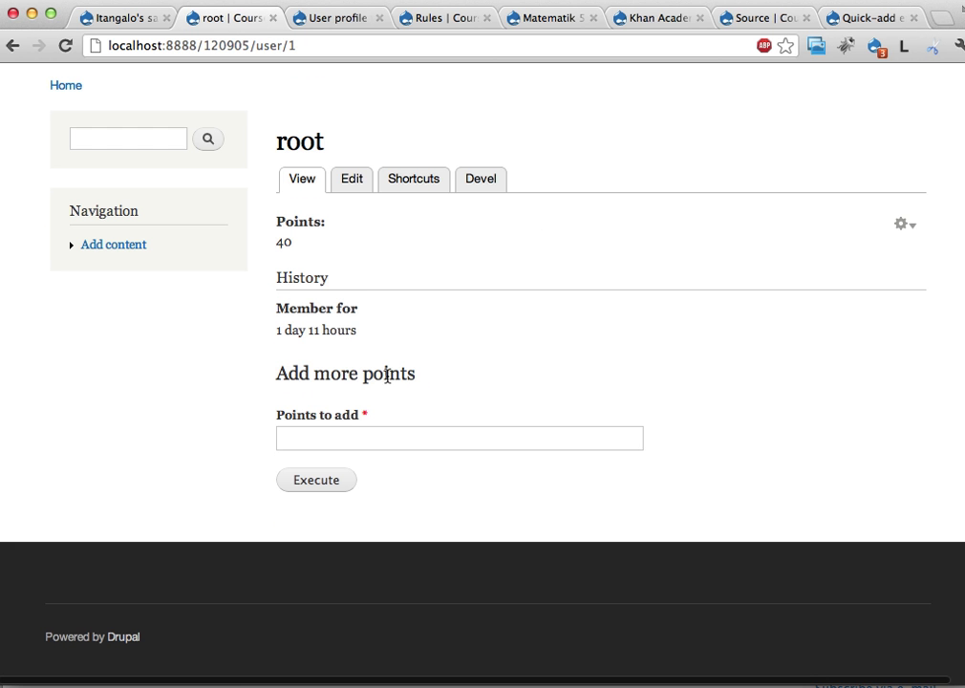
{"action": "left_click", "coordinate": [326, 442]}
{"action": "type", "text": "2"}
{"action": "left_click", "coordinate": [314, 483]}
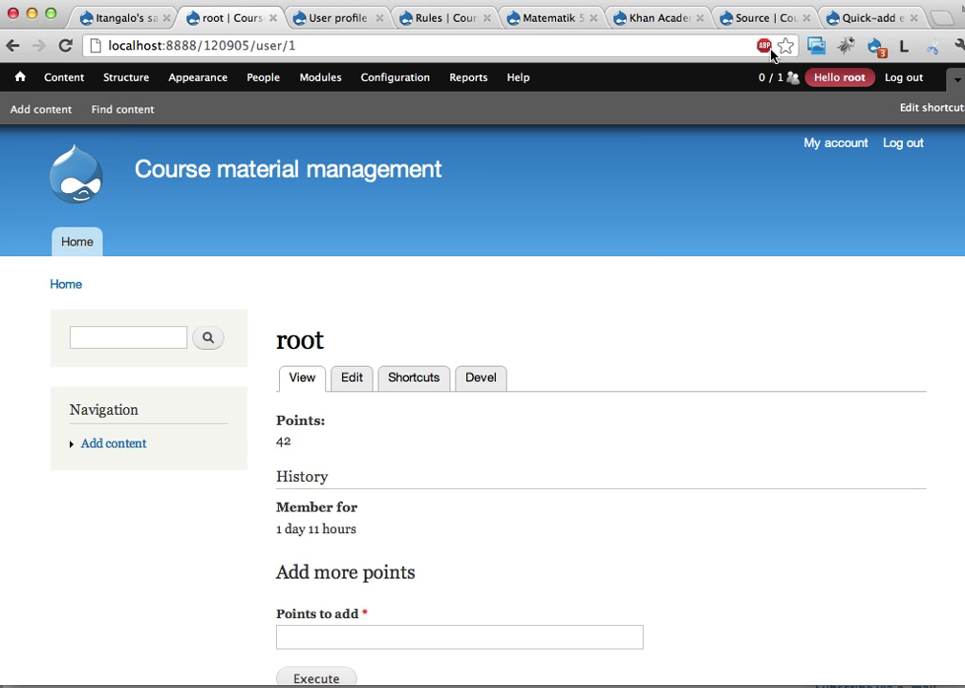
Review the terms in the Source vocabulary and the exercises listed on the reloaded Matematik 5000 term page
{"action": "left_click", "coordinate": [758, 18]}
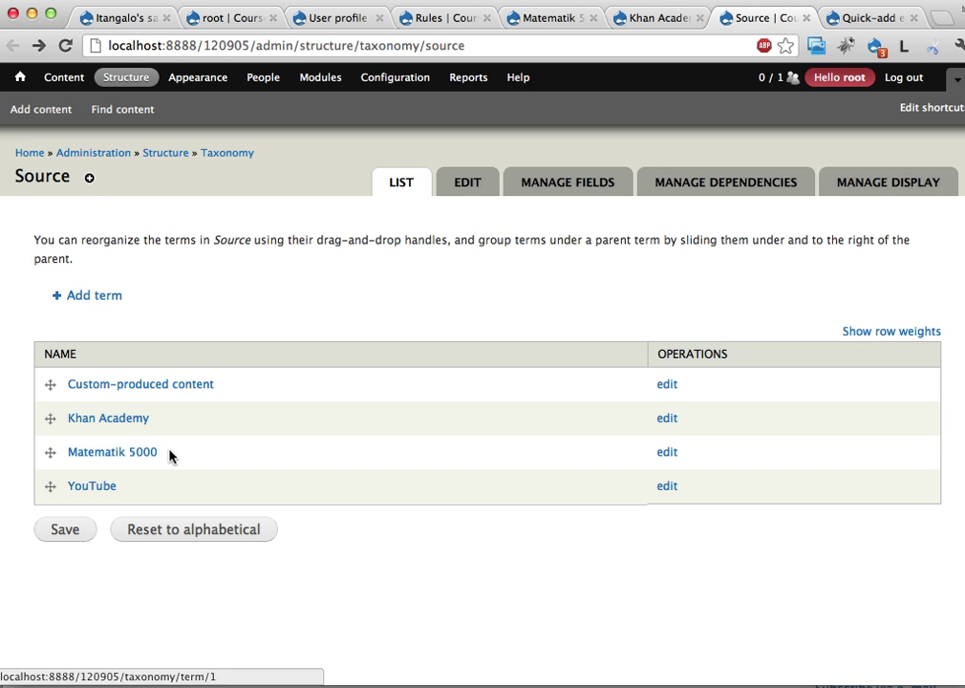
{"action": "left_click_drag", "start_coordinate": [173, 455], "coordinate": [63, 450]}
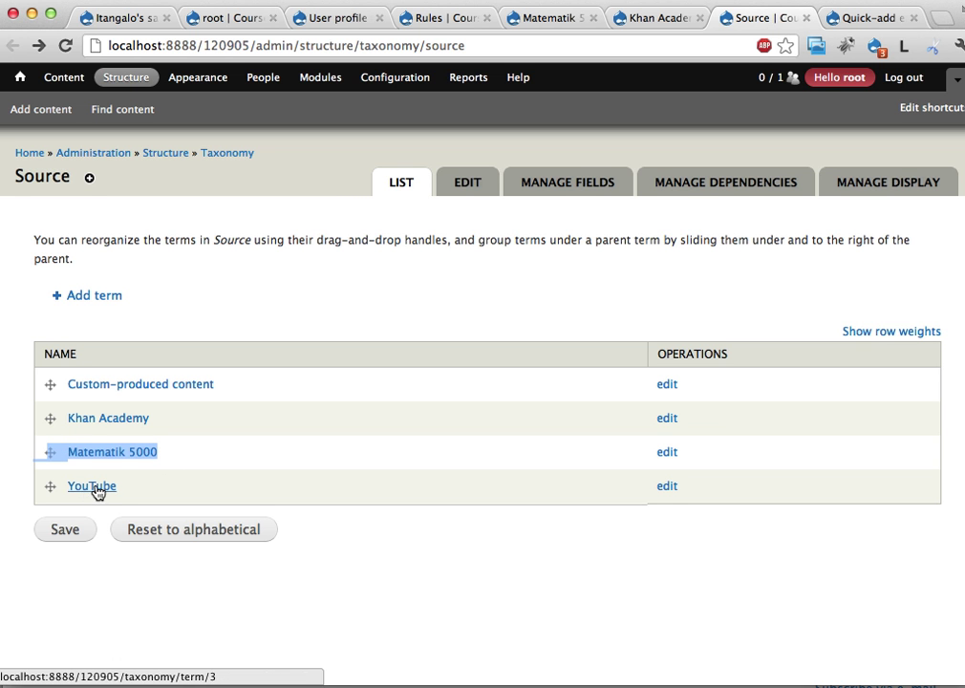
{"action": "left_click", "coordinate": [373, 426]}
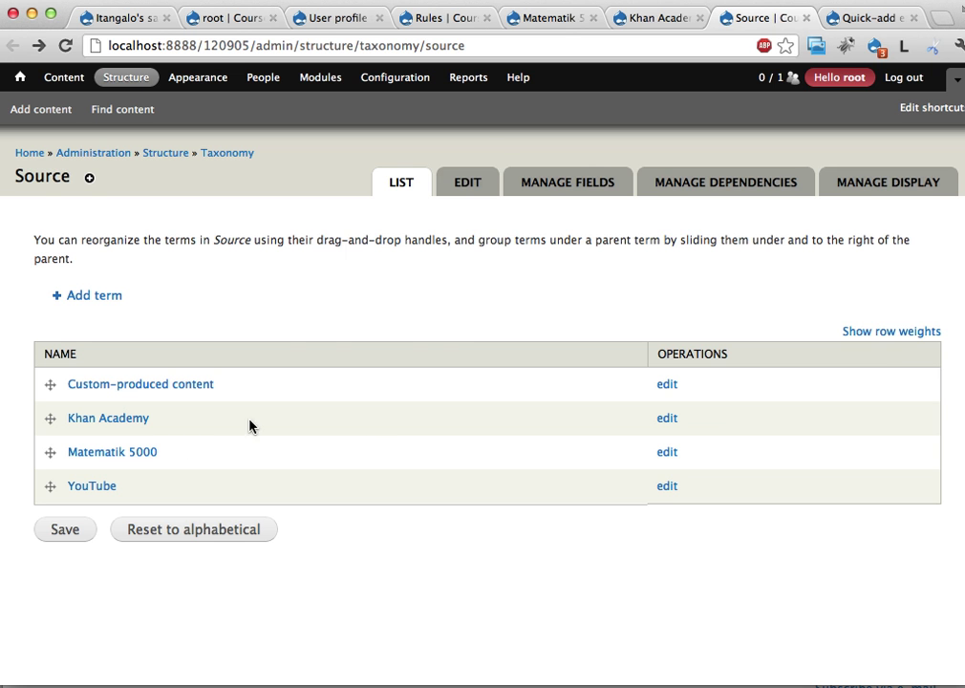
{"action": "left_click", "coordinate": [548, 19]}
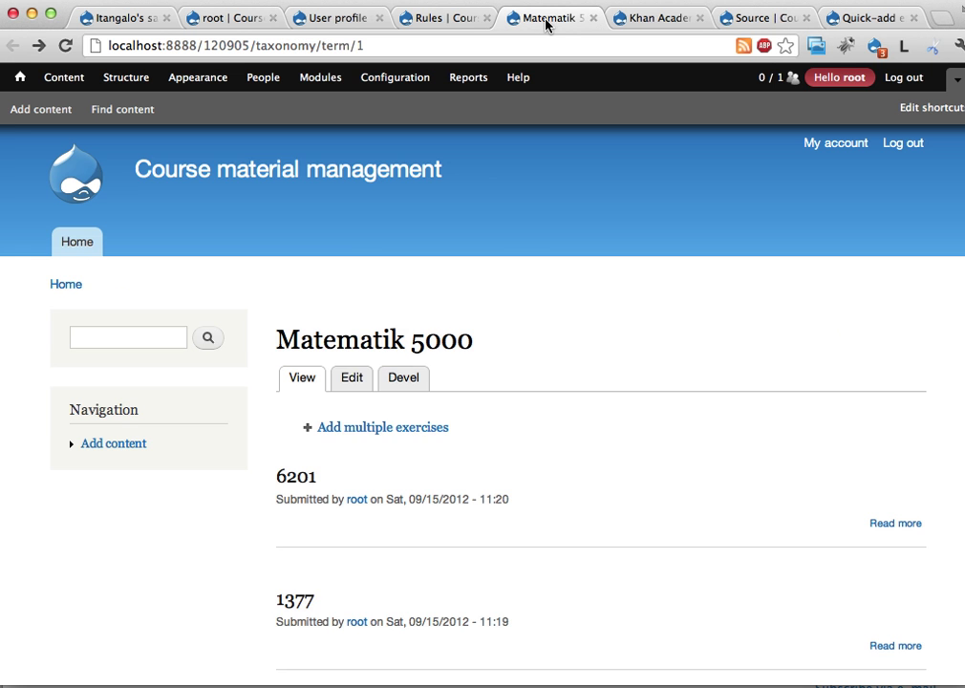
{"action": "scroll", "coordinate": [390, 457], "scroll_direction": "down", "scroll_amount": 3}
{"action": "key", "text": "super+r"}
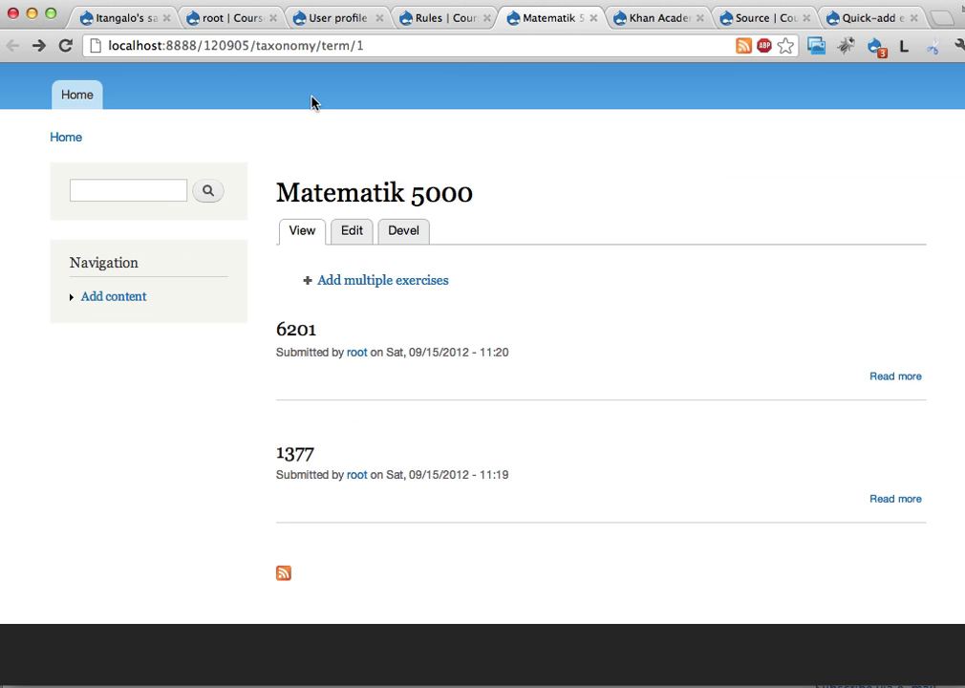
Start executing the "Add list of exercises" rule set with the exercise names one, two and three on separate lines
{"action": "left_click", "coordinate": [441, 18]}
{"action": "scroll", "coordinate": [254, 383], "scroll_direction": "down", "scroll_amount": 2}
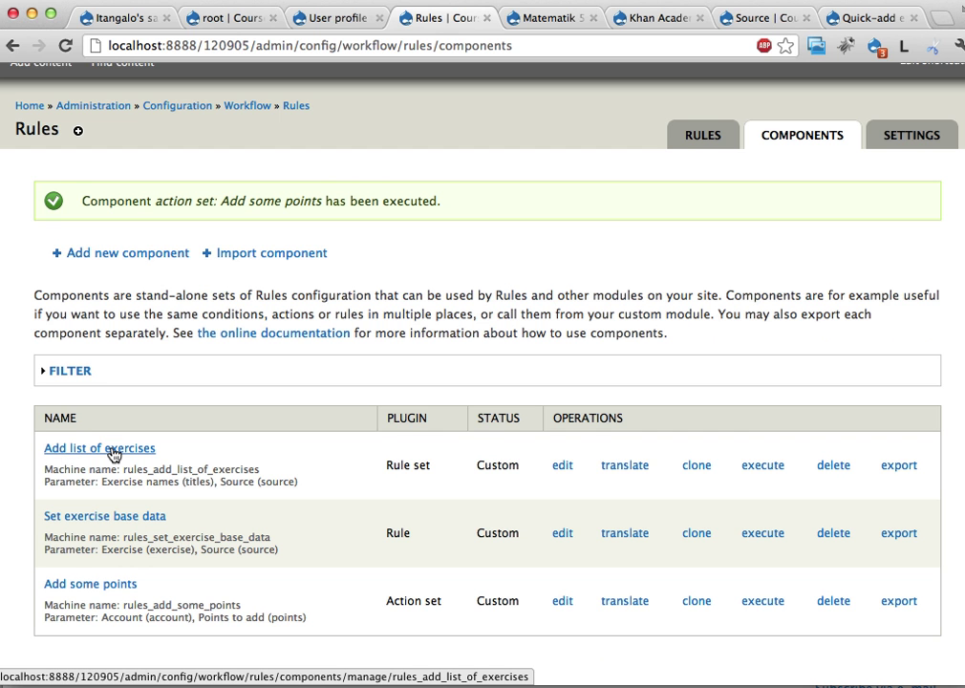
{"action": "left_click", "coordinate": [760, 469]}
{"action": "left_click", "coordinate": [293, 390]}
{"action": "type", "text": "one "}
{"action": "type", "text": "two"}
{"action": "key", "text": "Return"}
{"action": "type", "text": "three"}
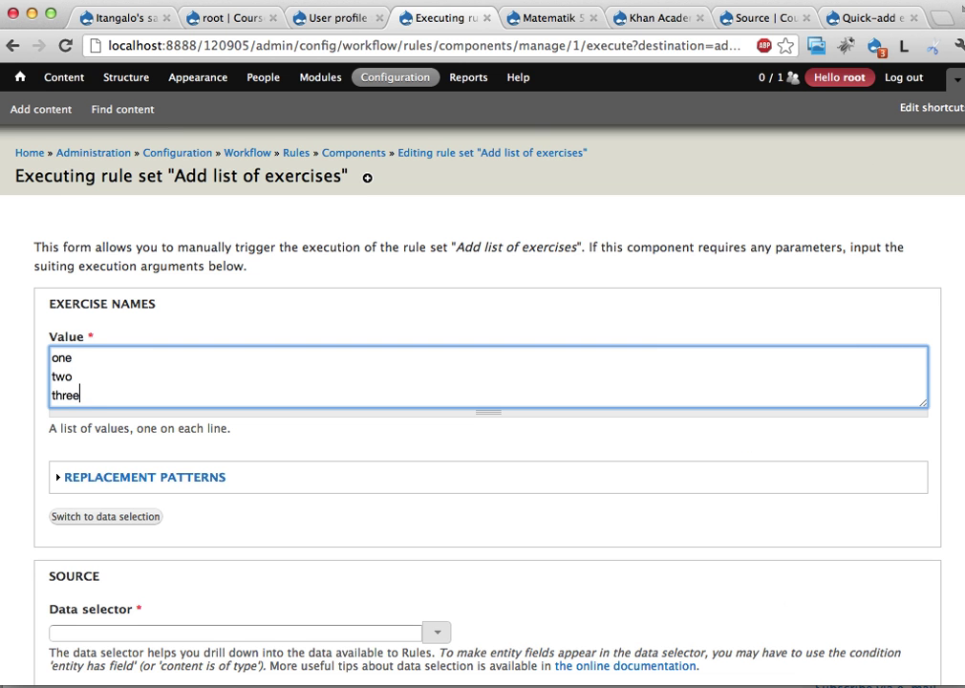
Switch the rule set's Source to direct input, enter taxonomy term identifier 1 and execute the rule set
{"action": "scroll", "coordinate": [347, 445], "scroll_direction": "down", "scroll_amount": 5}
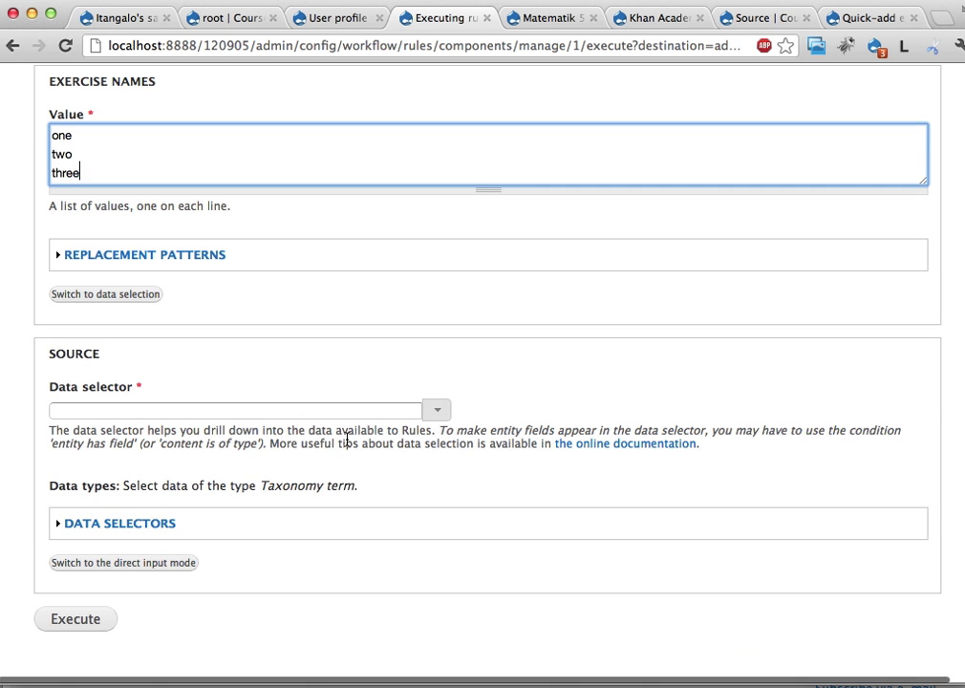
{"action": "left_click", "coordinate": [127, 566]}
{"action": "left_click", "coordinate": [129, 405]}
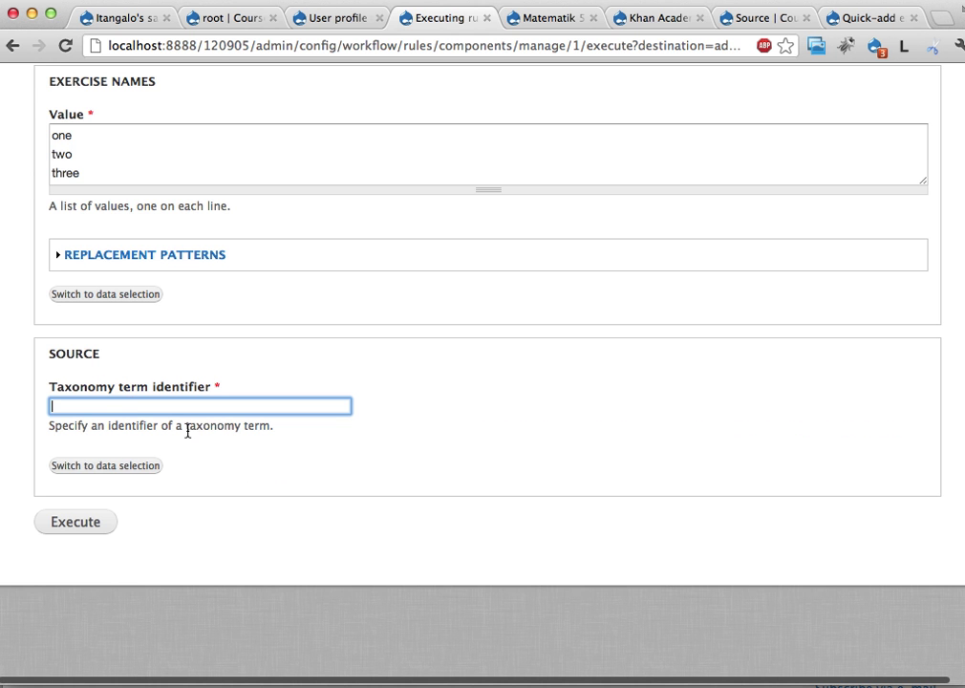
{"action": "scroll", "coordinate": [188, 430], "scroll_direction": "up", "scroll_amount": 2}
{"action": "type", "text": "1"}
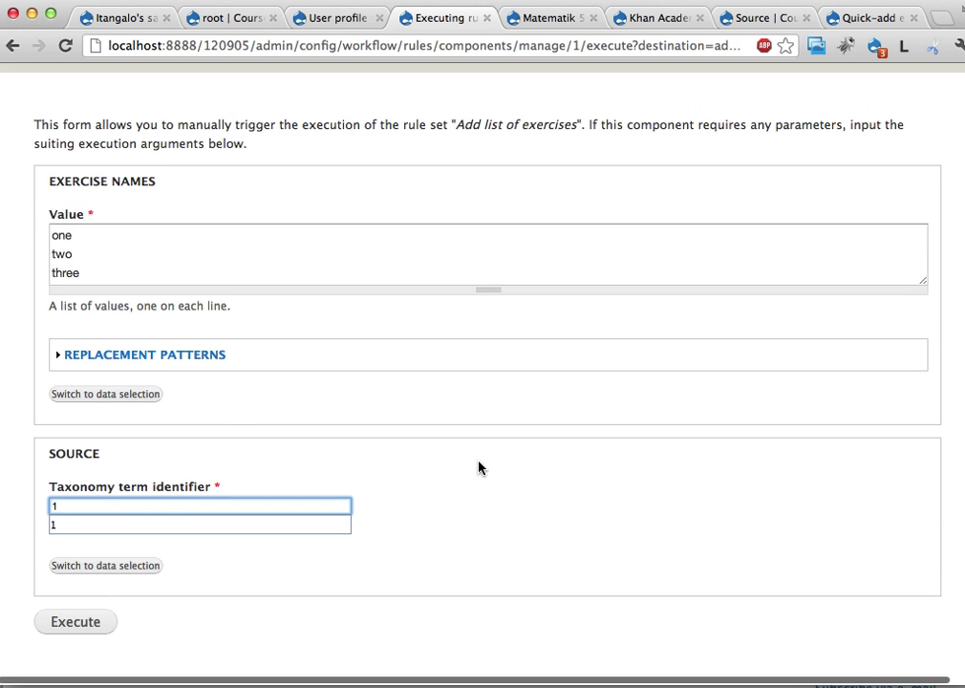
{"action": "left_click", "coordinate": [480, 502]}
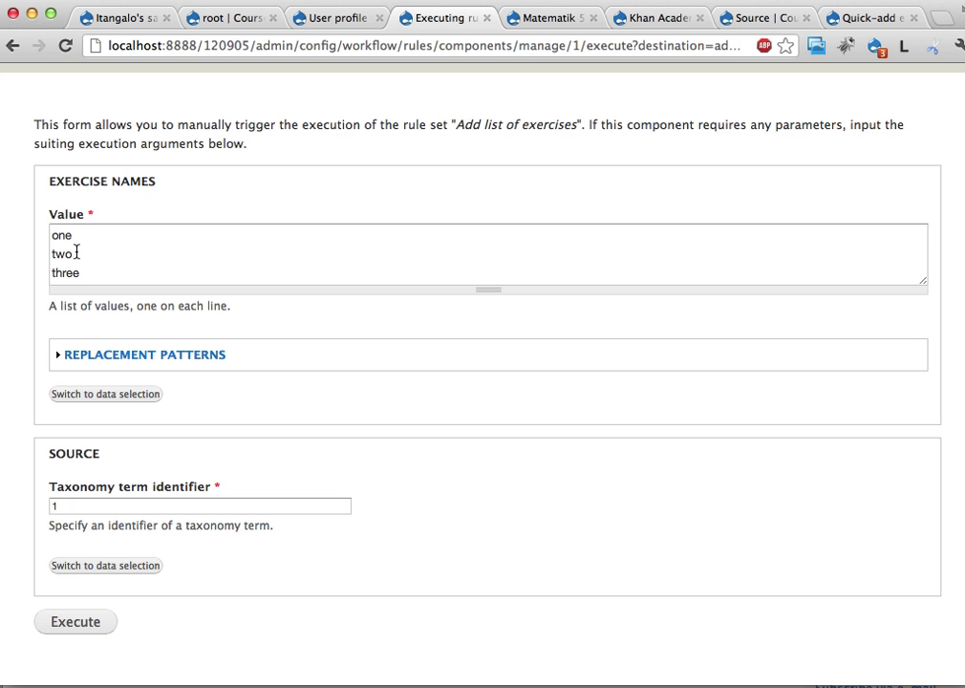
{"action": "left_click", "coordinate": [71, 619]}
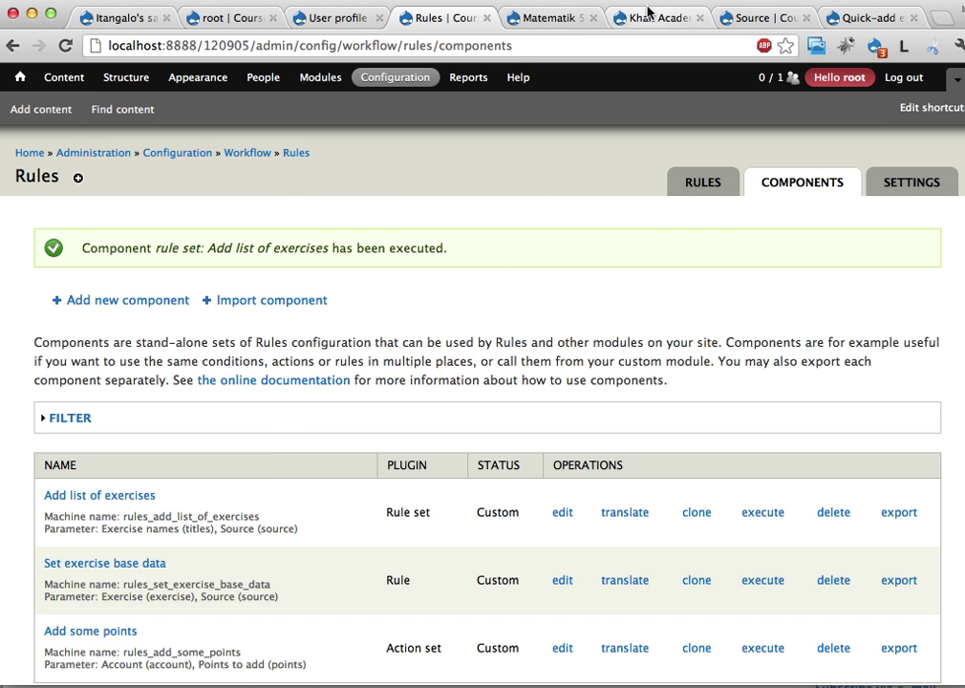
Reload the Matematik 5000 term page and check the source, resource type and media type of exercise "three"
{"action": "left_click", "coordinate": [561, 19]}
{"action": "key", "text": "super+r"}
{"action": "scroll", "coordinate": [442, 366], "scroll_direction": "down", "scroll_amount": 3}
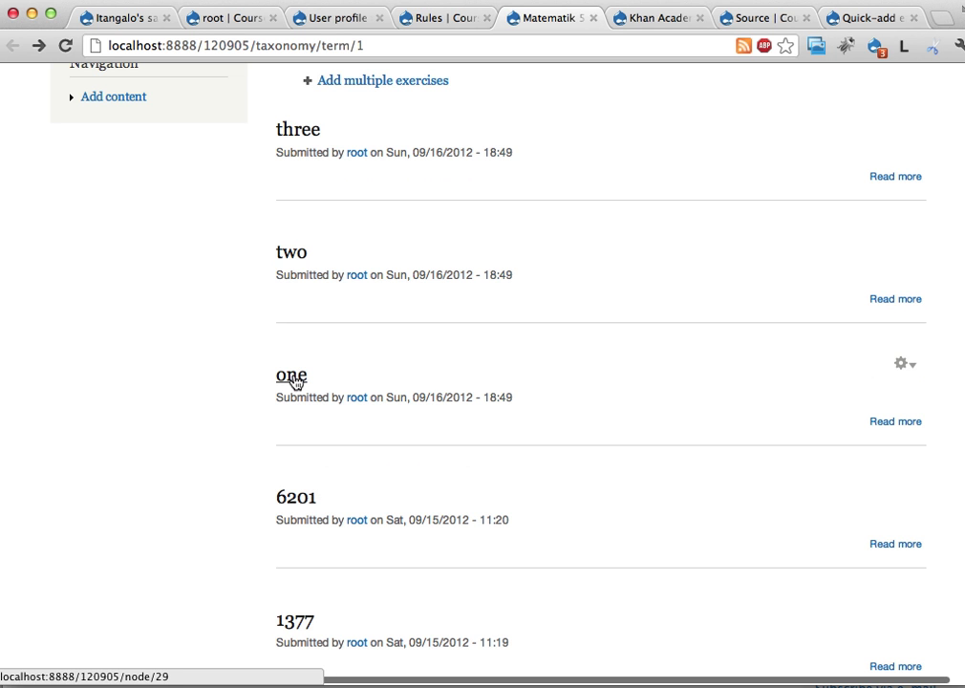
{"action": "left_click", "coordinate": [300, 129], "text": "shift+super"}
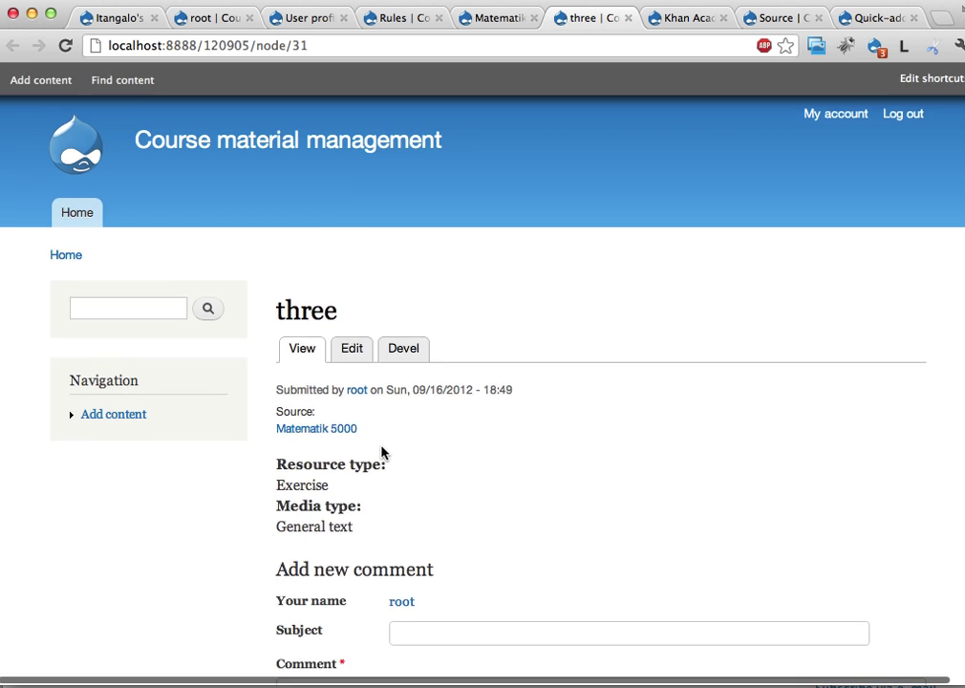
{"action": "scroll", "coordinate": [387, 441], "scroll_direction": "down", "scroll_amount": 2}
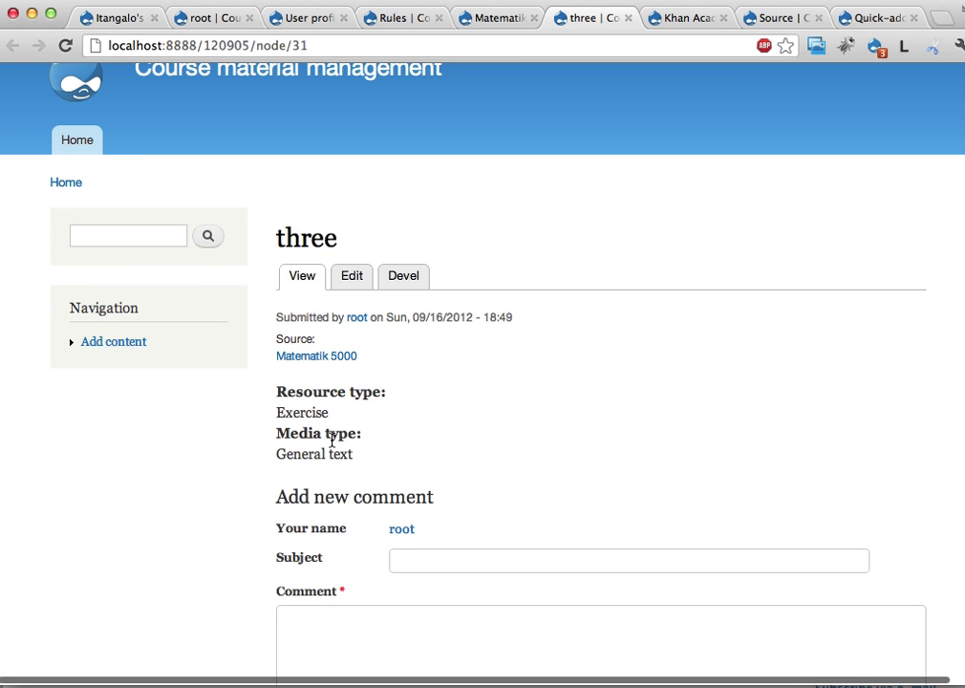
{"action": "key", "text": "super+w"}
{"action": "scroll", "coordinate": [631, 430], "scroll_direction": "up", "scroll_amount": 5}
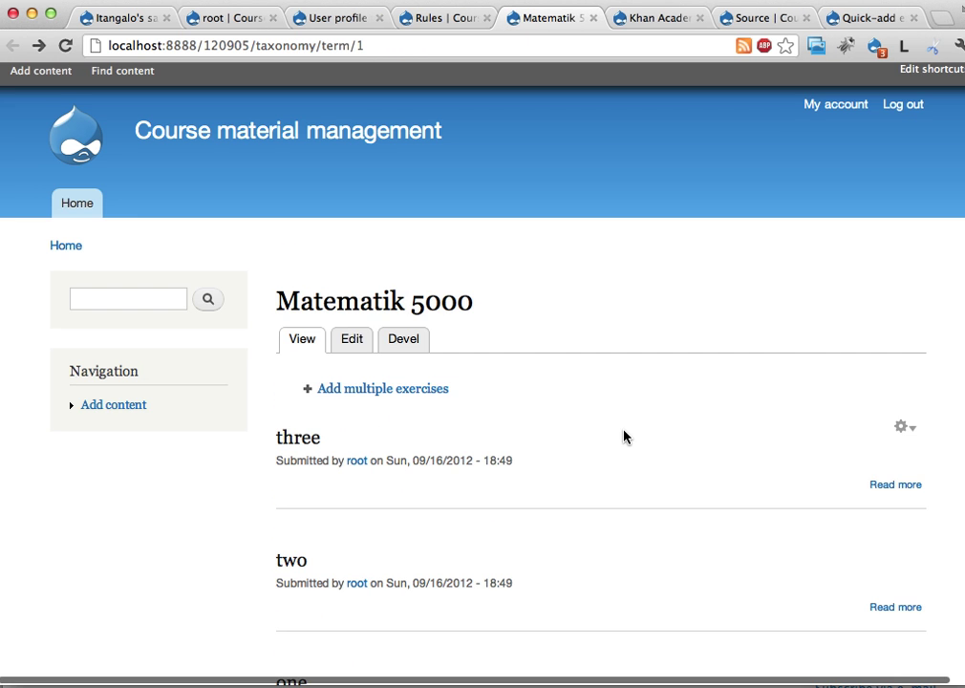
Open the "Add multiple exercises" page from Matematik 5000 and compare it with the Quick-add exercises panel's content configuration
{"action": "left_click", "coordinate": [392, 398]}
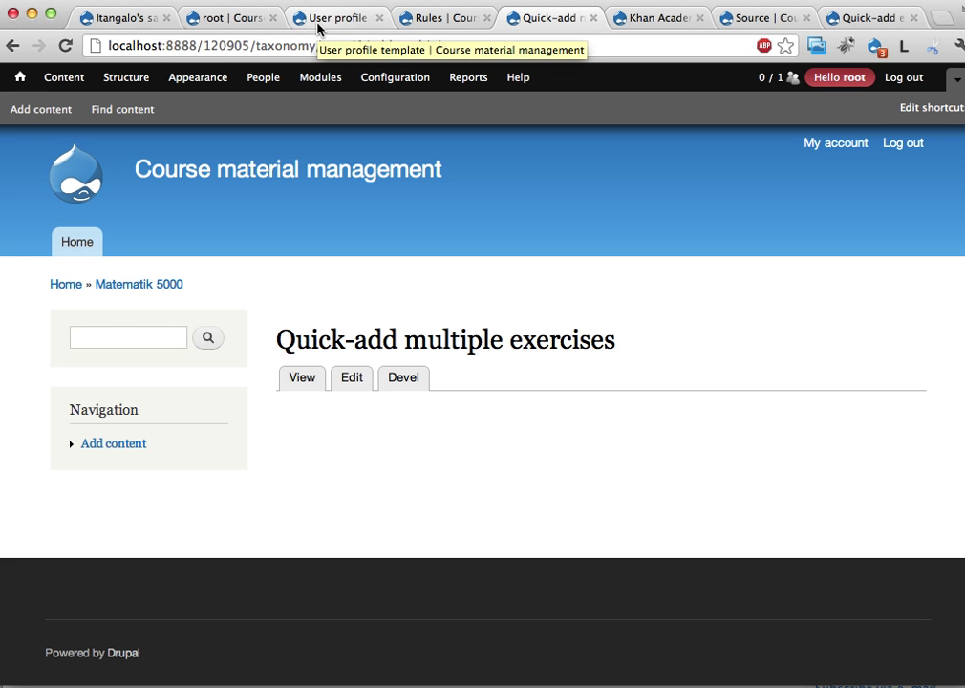
{"action": "left_click", "coordinate": [865, 18]}
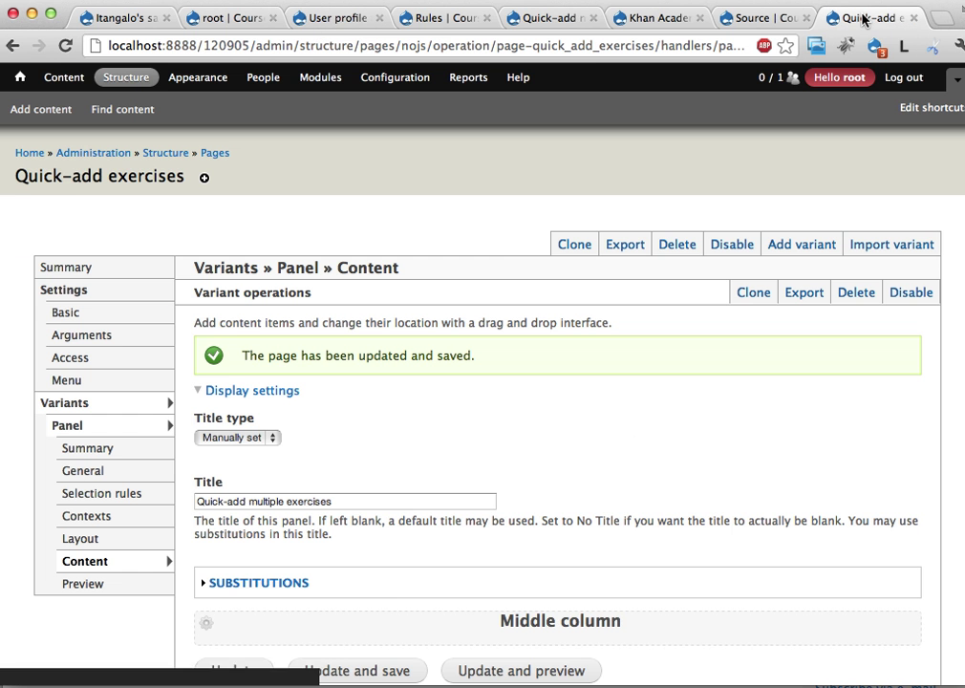
{"action": "scroll", "coordinate": [310, 372], "scroll_direction": "down", "scroll_amount": 2}
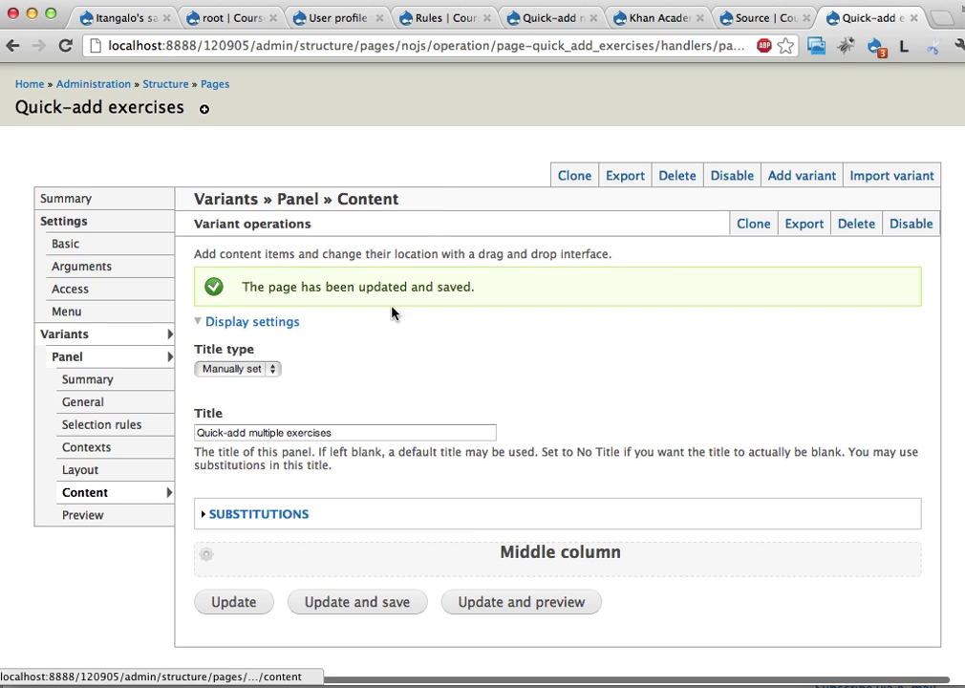
{"action": "left_click", "coordinate": [543, 21]}
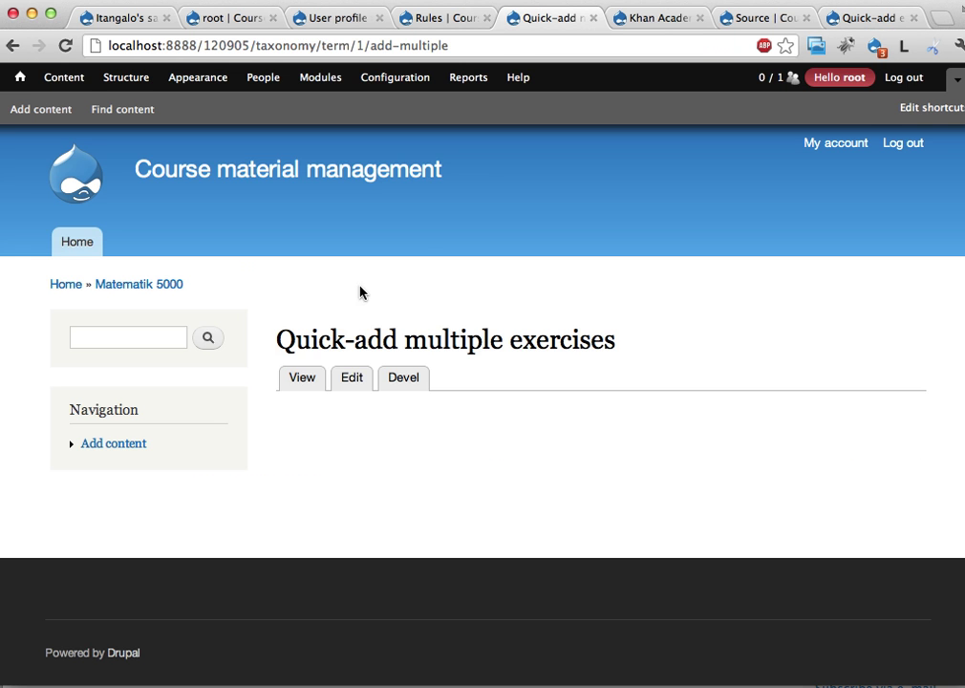
Add the "Add list of exercises" Rules component as a pane in the Middle column of the Quick-add exercises page
{"action": "left_click", "coordinate": [865, 19]}
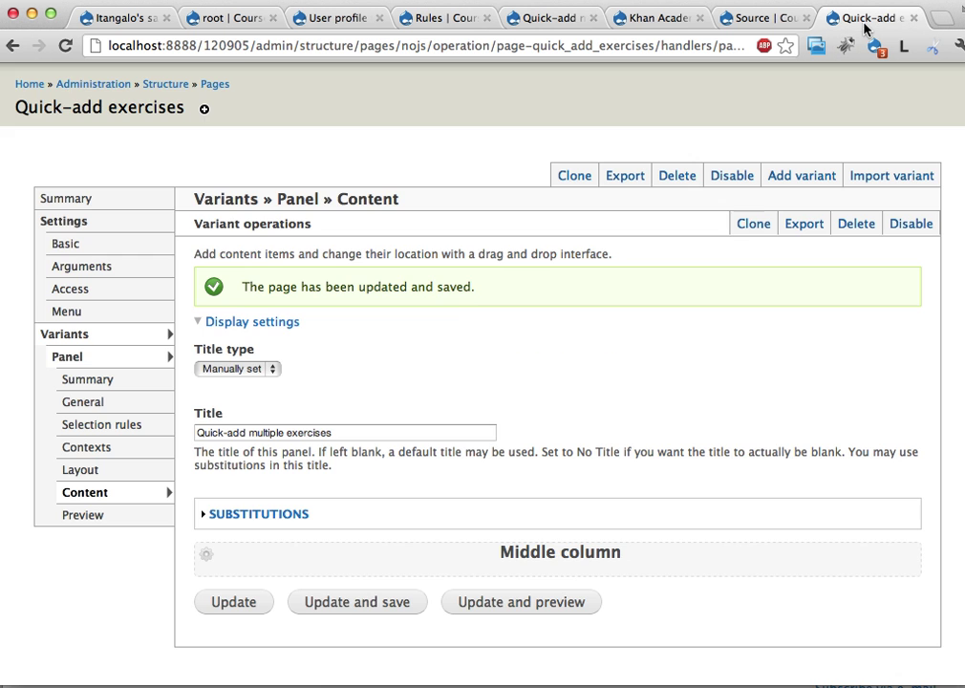
{"action": "left_click", "coordinate": [205, 554]}
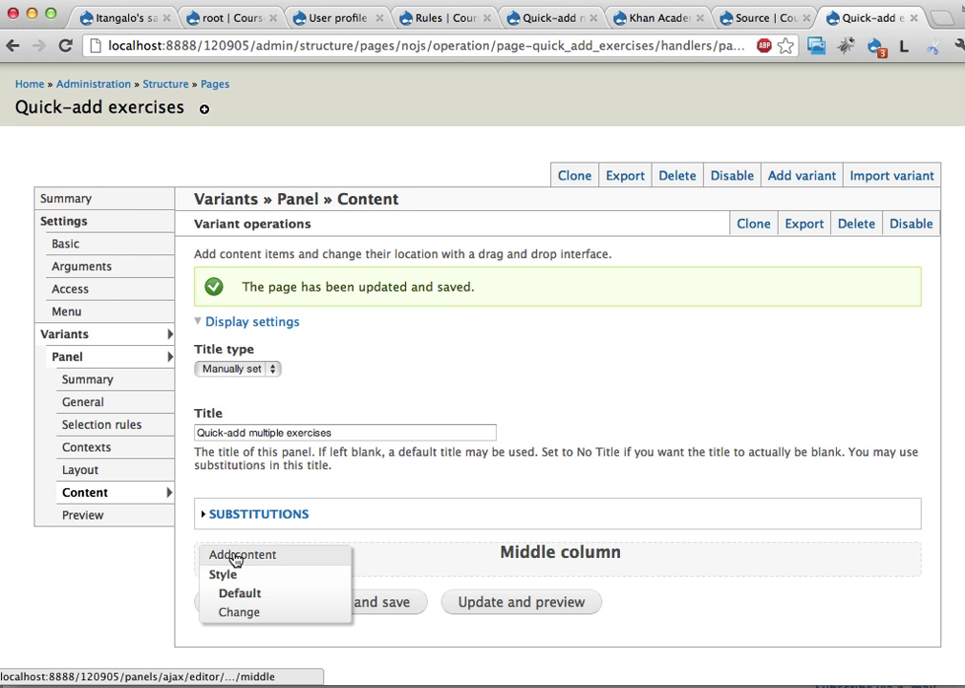
{"action": "left_click", "coordinate": [234, 556]}
{"action": "left_click", "coordinate": [115, 291]}
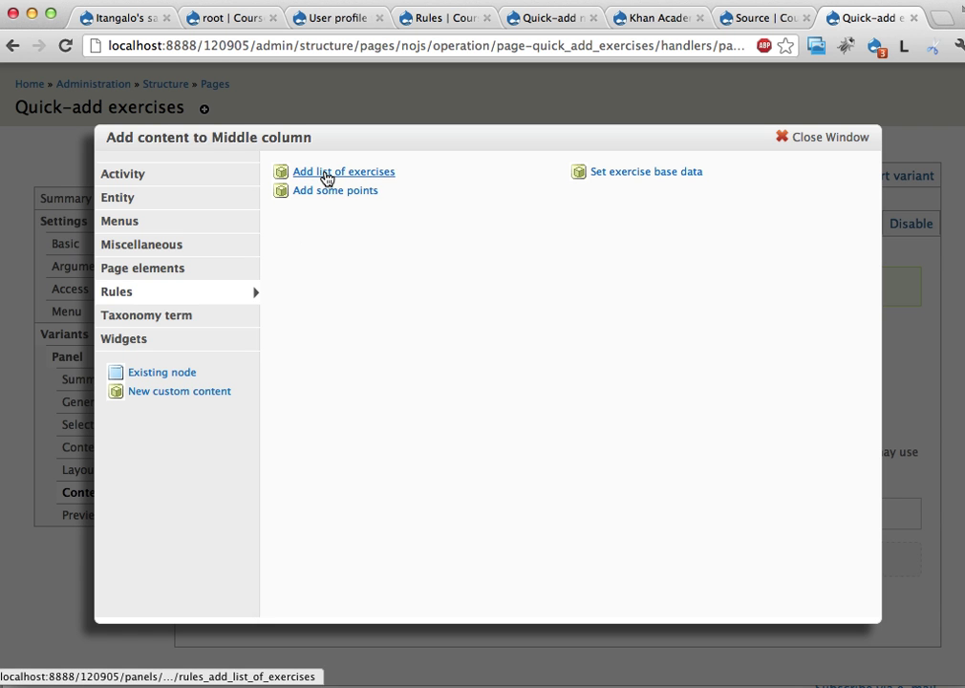
{"action": "left_click", "coordinate": [326, 173]}
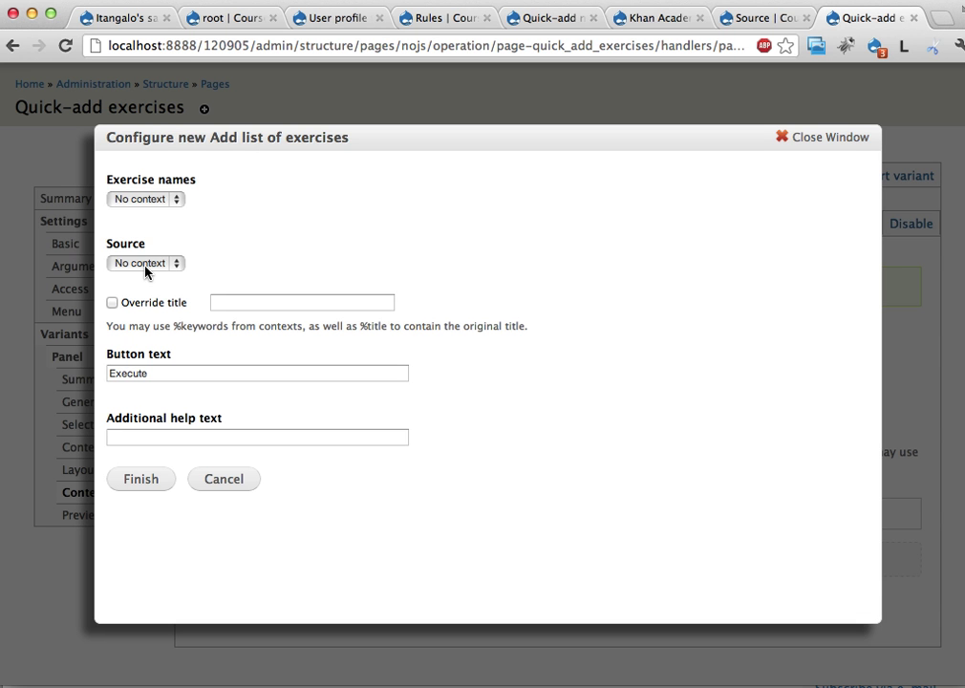
Keep Exercise names at No context and set the pane's Source to the Source ID context
{"action": "left_click", "coordinate": [168, 205]}
{"action": "left_click", "coordinate": [180, 202]}
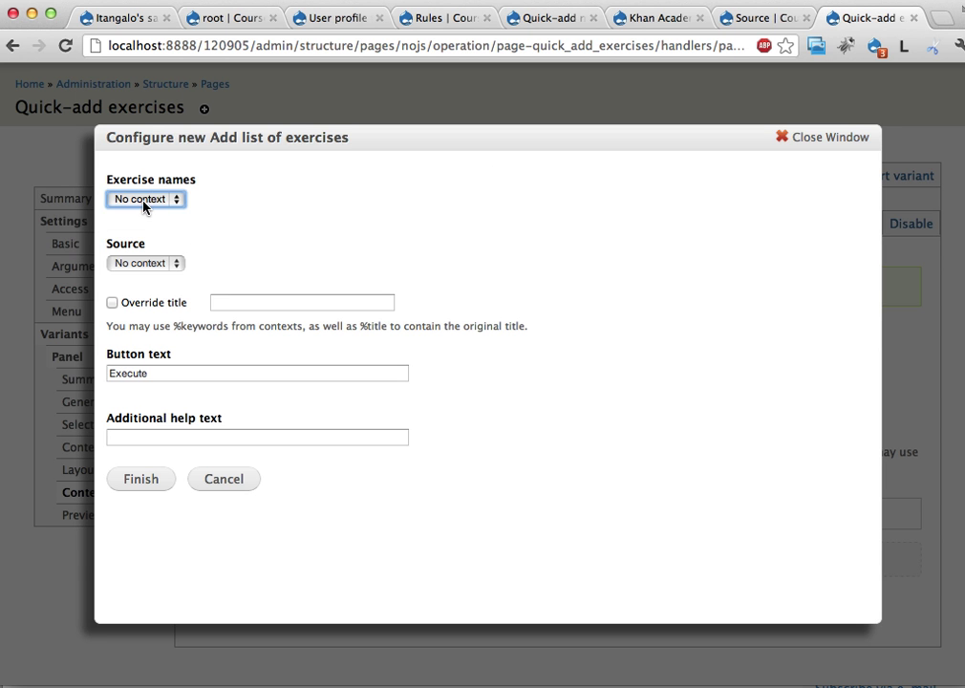
{"action": "left_click", "coordinate": [176, 264]}
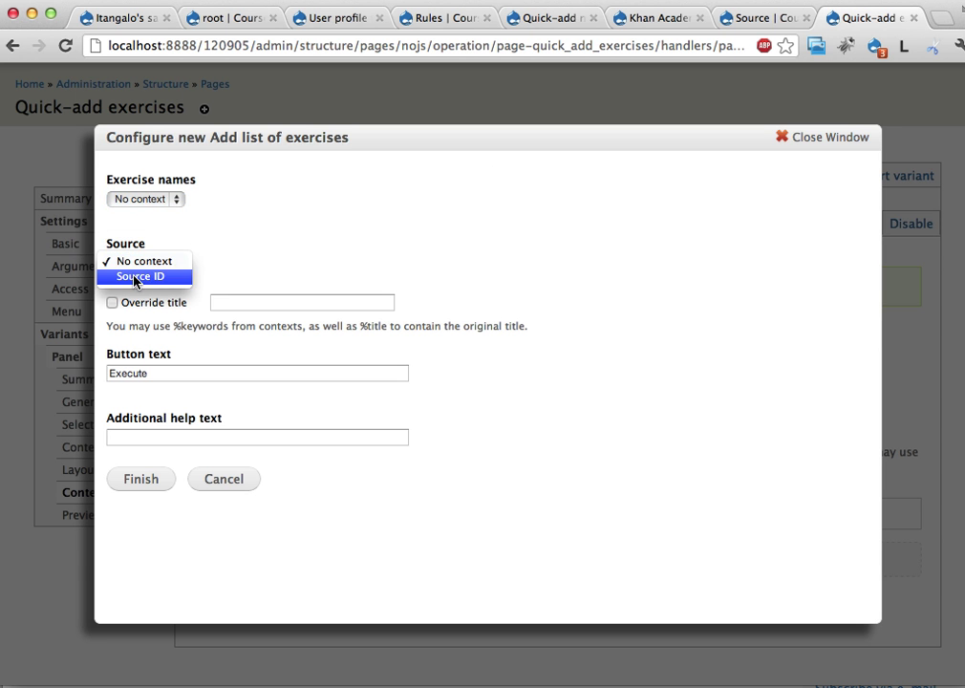
{"action": "left_click", "coordinate": [135, 278]}
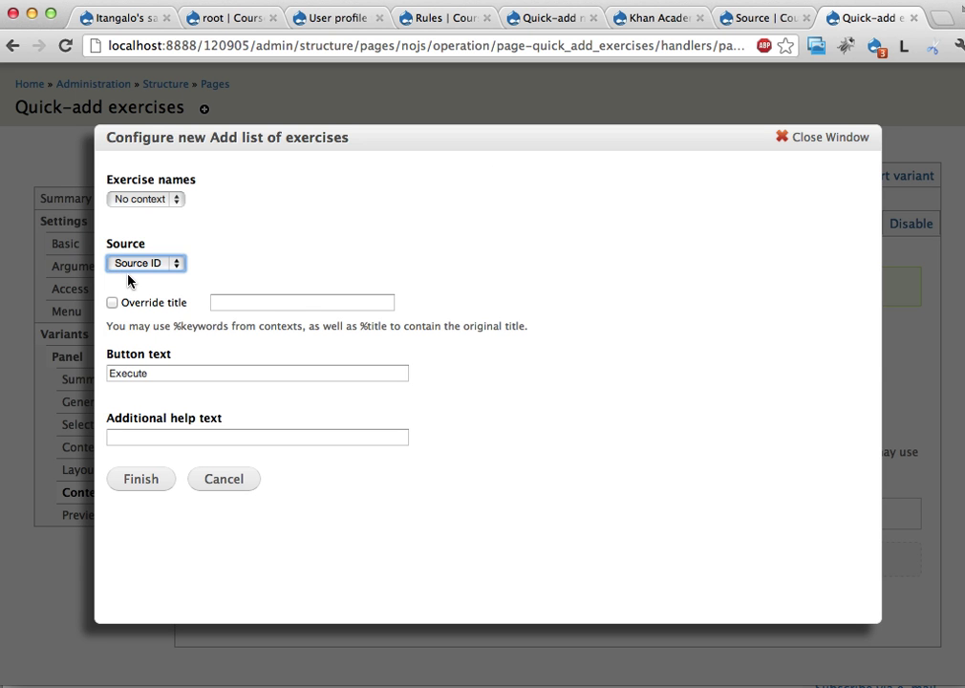
Override the pane's title and leave the replacement title blank
{"action": "left_click", "coordinate": [155, 304]}
{"action": "left_click", "coordinate": [287, 304]}
{"action": "type", "text": "Add multipl"}
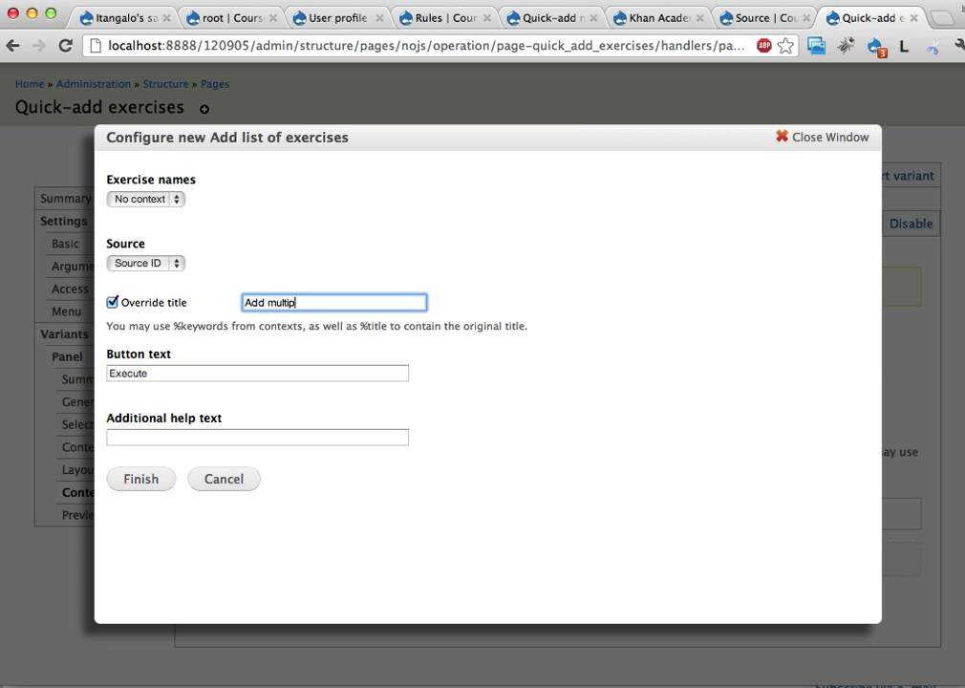
{"action": "key", "text": "BackSpace"}
{"action": "key", "text": "BackSpace"}
{"action": "key", "text": "BackSpace"}
{"action": "key", "text": "BackSpace"}
{"action": "key", "text": "BackSpace"}
{"action": "key", "text": "BackSpace"}
{"action": "key", "text": "BackSpace"}
{"action": "key", "text": "BackSpace"}
{"action": "key", "text": "BackSpace"}
{"action": "key", "text": "BackSpace"}
{"action": "key", "text": "BackSpace"}
Set the pane's button text to "Add exercises", finish the pane configuration and save the updated page
{"action": "double_click", "coordinate": [172, 379]}
{"action": "type", "text": "Add exercises"}
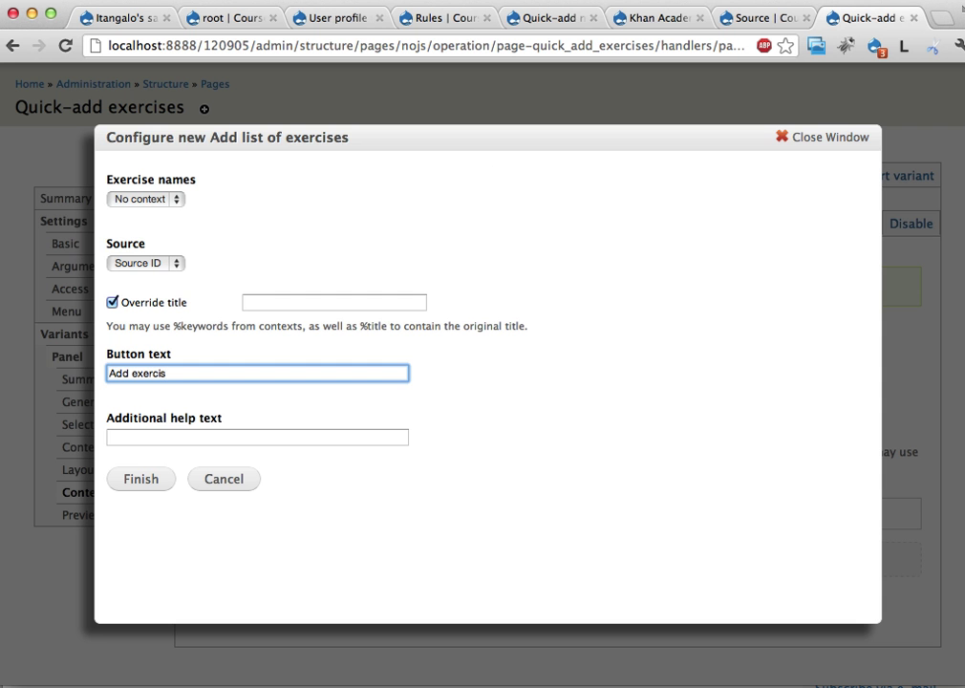
{"action": "left_click", "coordinate": [143, 481]}
{"action": "left_click", "coordinate": [366, 662]}
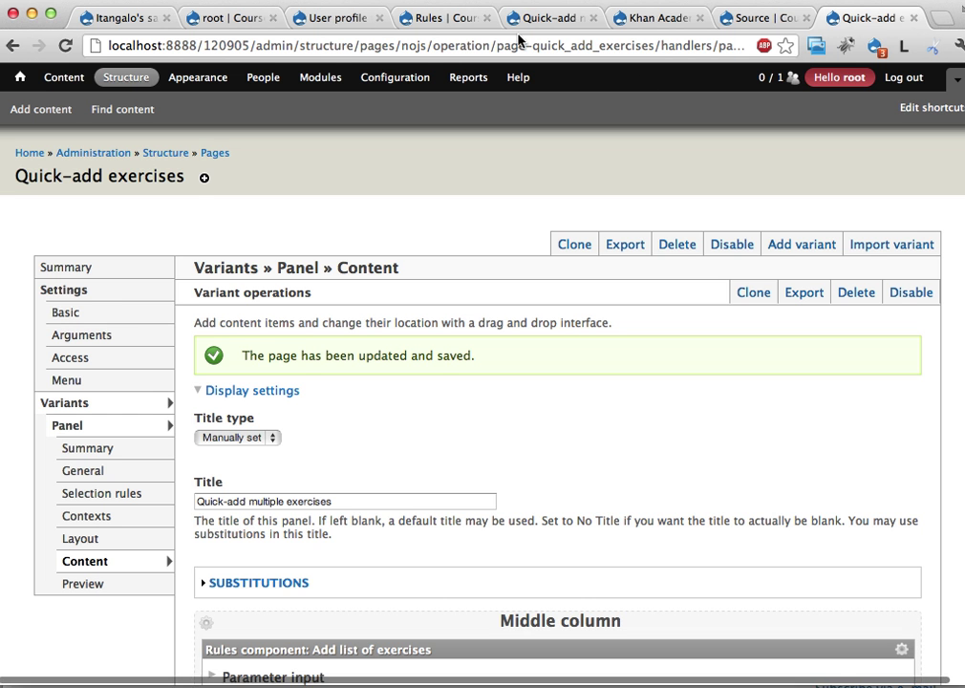
Reload the "Quick-add multiple exercises" page and add the exercises four, five, six and seven, one name per line
{"action": "left_click", "coordinate": [549, 23]}
{"action": "key", "text": "super+r"}
{"action": "left_click", "coordinate": [438, 451]}
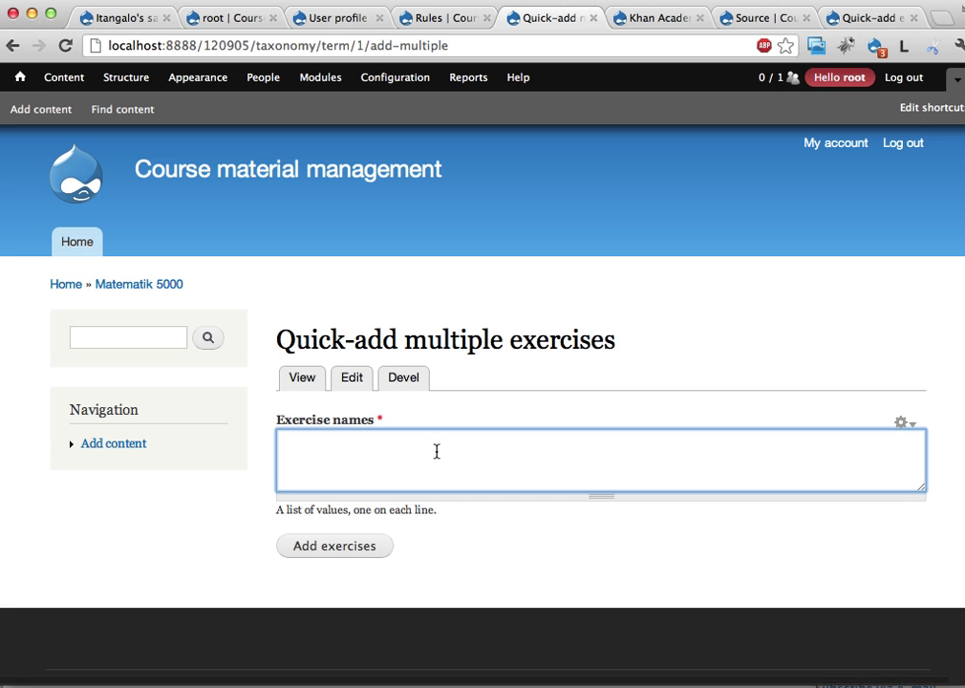
{"action": "type", "text": "four"}
{"action": "key", "text": "Return"}
{"action": "type", "text": "five"}
{"action": "key", "text": "Return"}
{"action": "type", "text": "sixe"}
{"action": "key", "text": "Return"}
{"action": "type", "text": "s"}
{"action": "key", "text": "BackSpace"}
{"action": "key", "text": "BackSpace"}
{"action": "key", "text": "BackSpace"}
{"action": "key", "text": "Return"}
{"action": "type", "text": "seven"}
{"action": "left_click", "coordinate": [329, 552]}
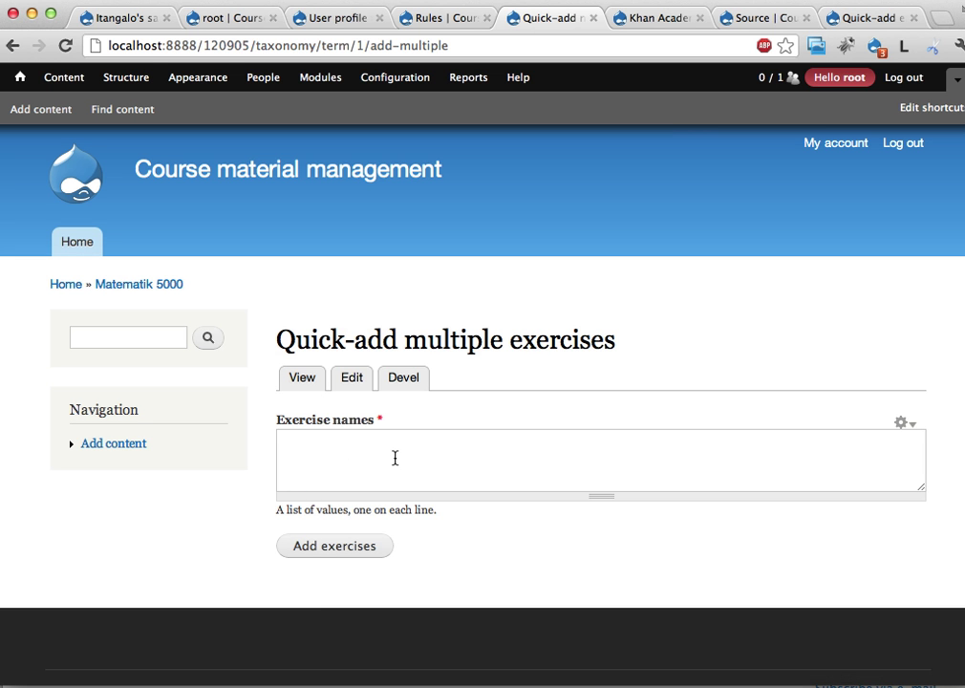
View the Matematik 5000 term page and check the list of exercises attached to this source
{"action": "left_click", "coordinate": [297, 382]}
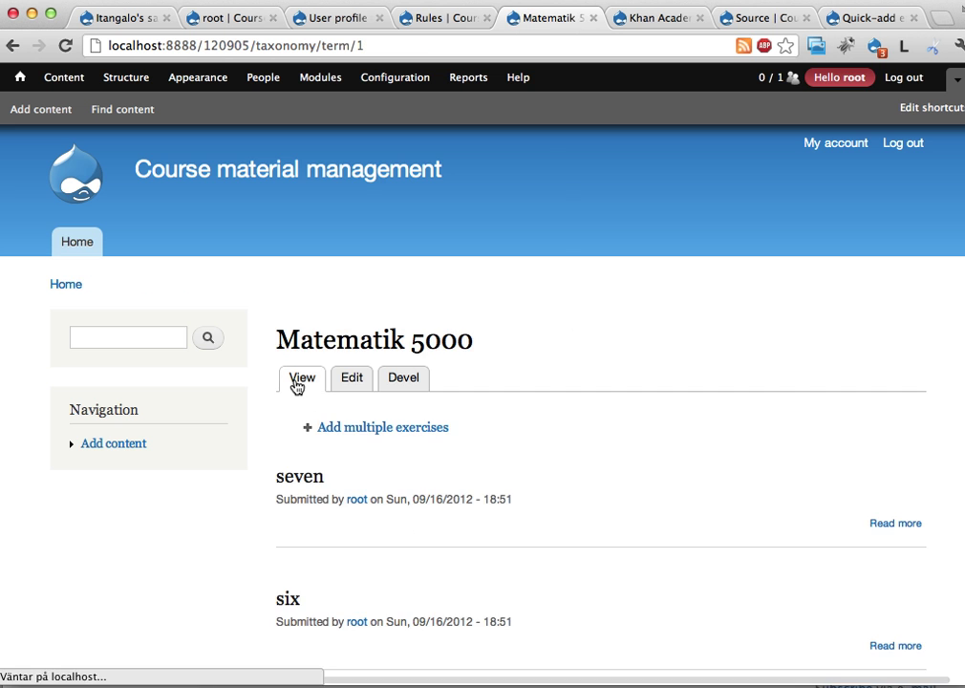
{"action": "scroll", "coordinate": [426, 385], "scroll_direction": "down", "scroll_amount": 10}
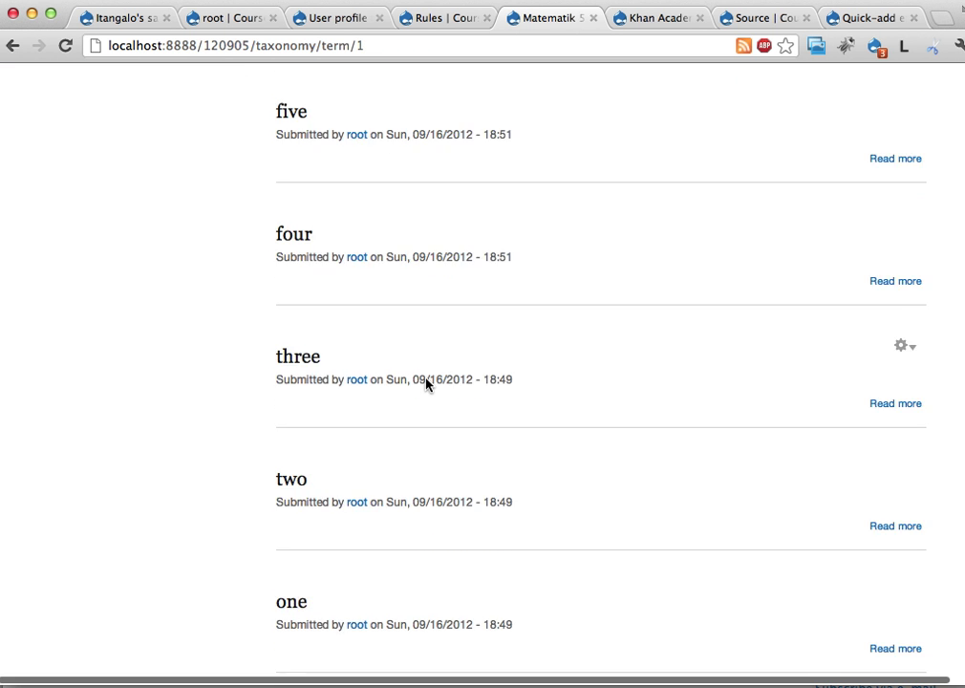
{"action": "scroll", "coordinate": [427, 384], "scroll_direction": "down", "scroll_amount": 2}
{"action": "scroll", "coordinate": [427, 383], "scroll_direction": "up", "scroll_amount": 10}
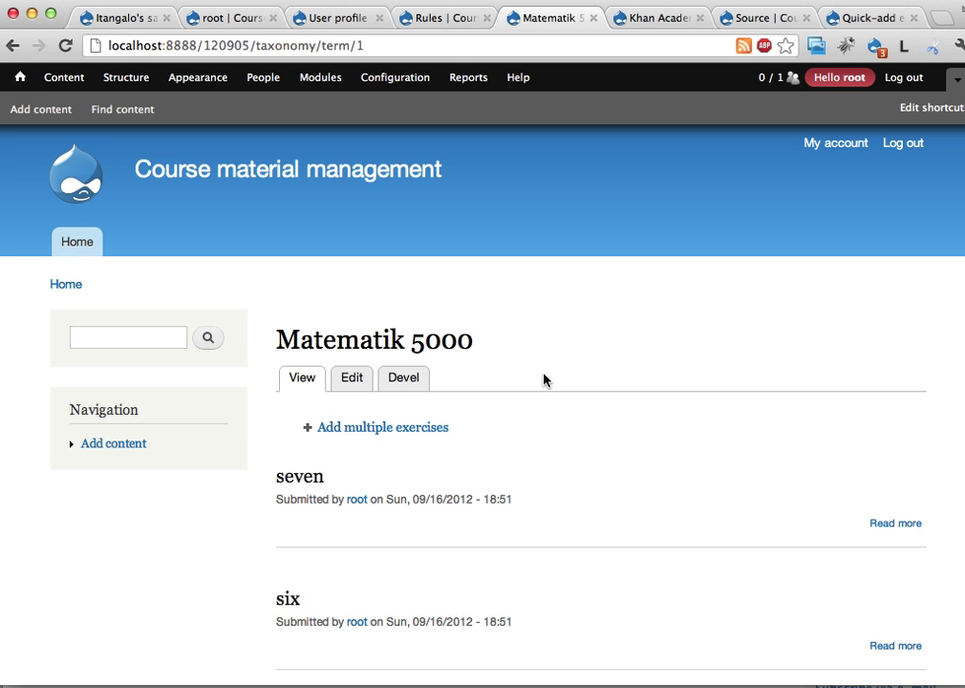
{"action": "left_click_drag", "start_coordinate": [279, 341], "coordinate": [468, 349]}
{"action": "scroll", "coordinate": [560, 372], "scroll_direction": "down", "scroll_amount": 5}
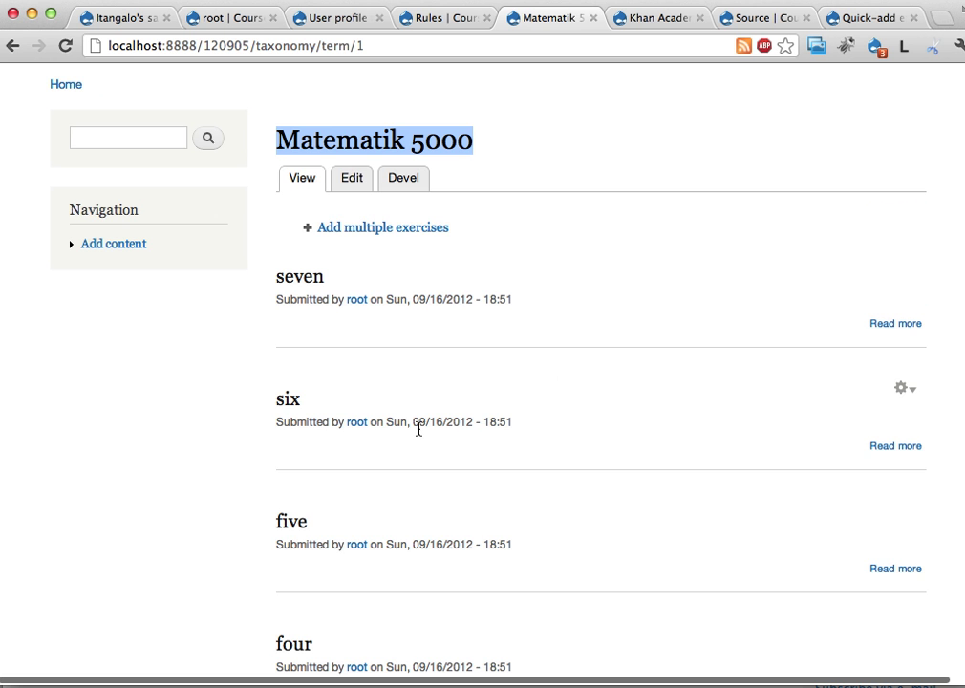
{"action": "scroll", "coordinate": [418, 430], "scroll_direction": "up", "scroll_amount": 5}
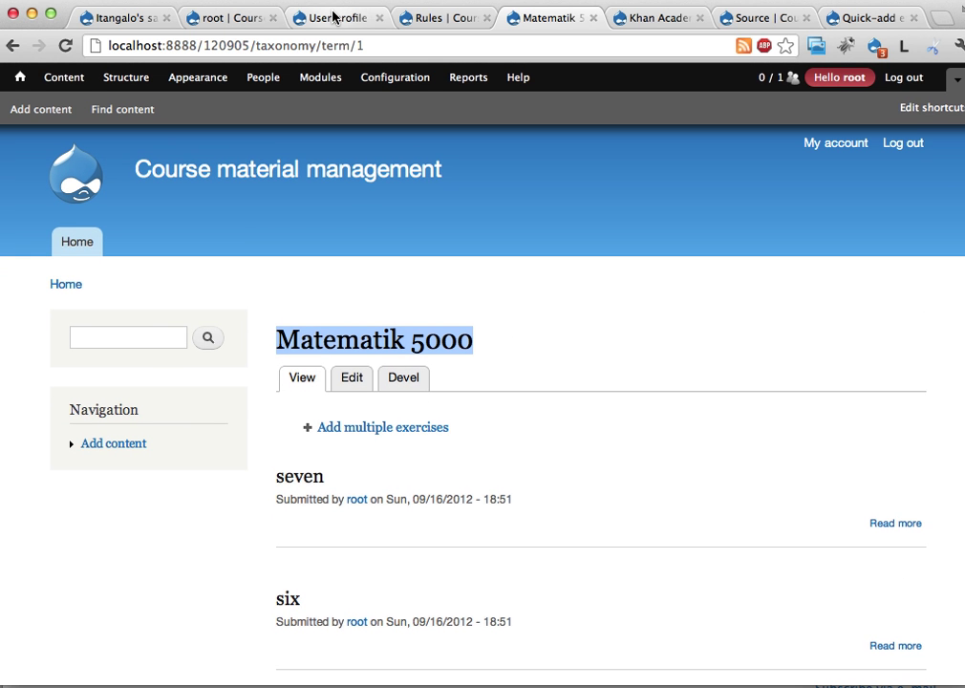
Return to the Rules panes sandbox project page on drupal.org and review its name and description
{"action": "left_click", "coordinate": [105, 18]}
{"action": "left_click_drag", "start_coordinate": [265, 308], "coordinate": [397, 318]}
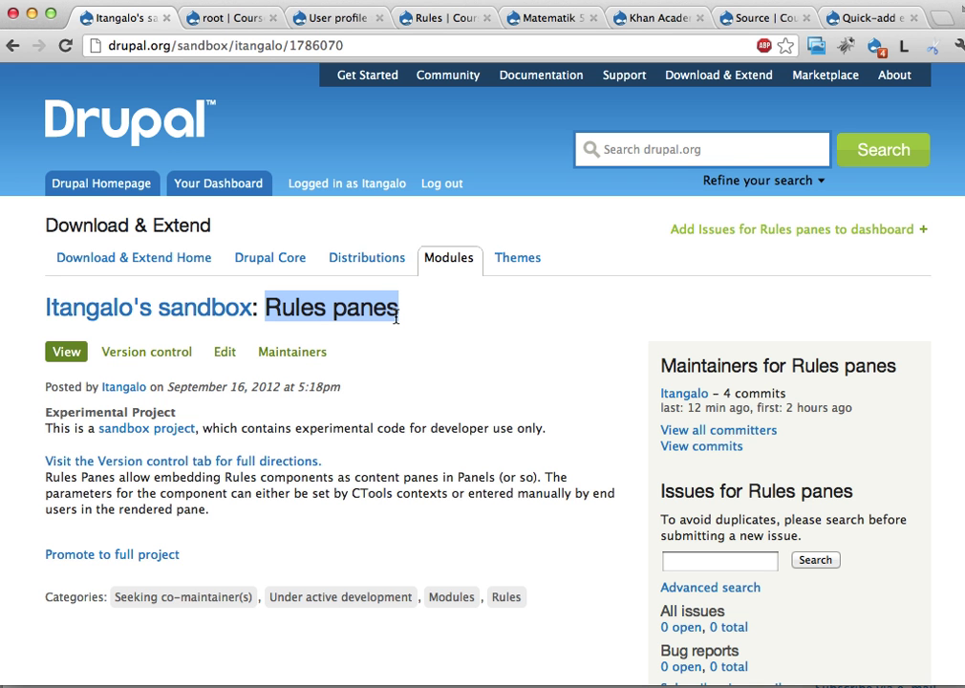
{"action": "scroll", "coordinate": [373, 510], "scroll_direction": "down", "scroll_amount": 3}
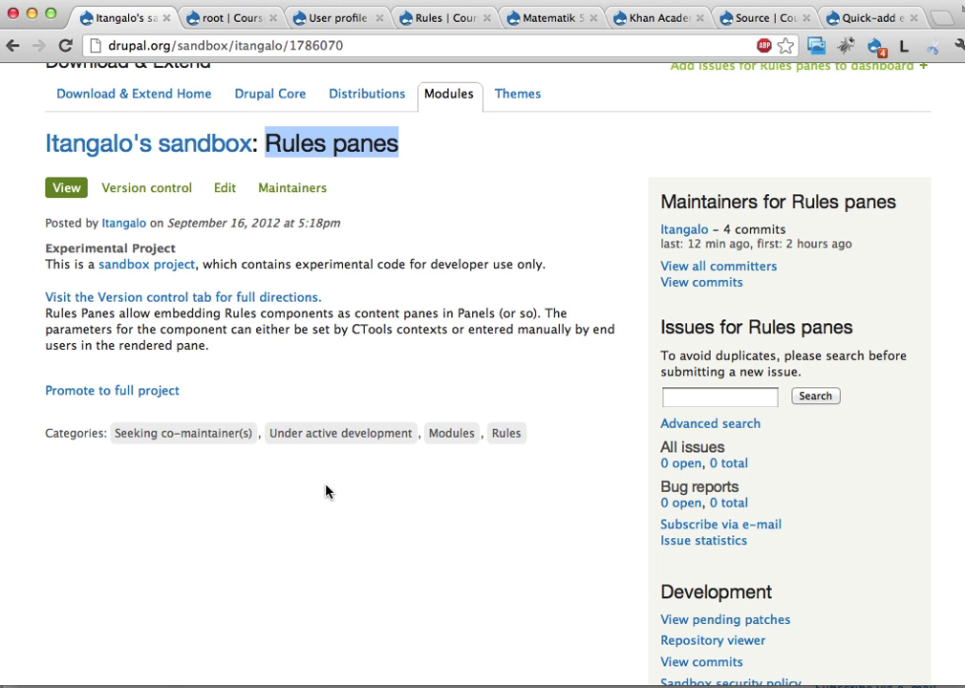